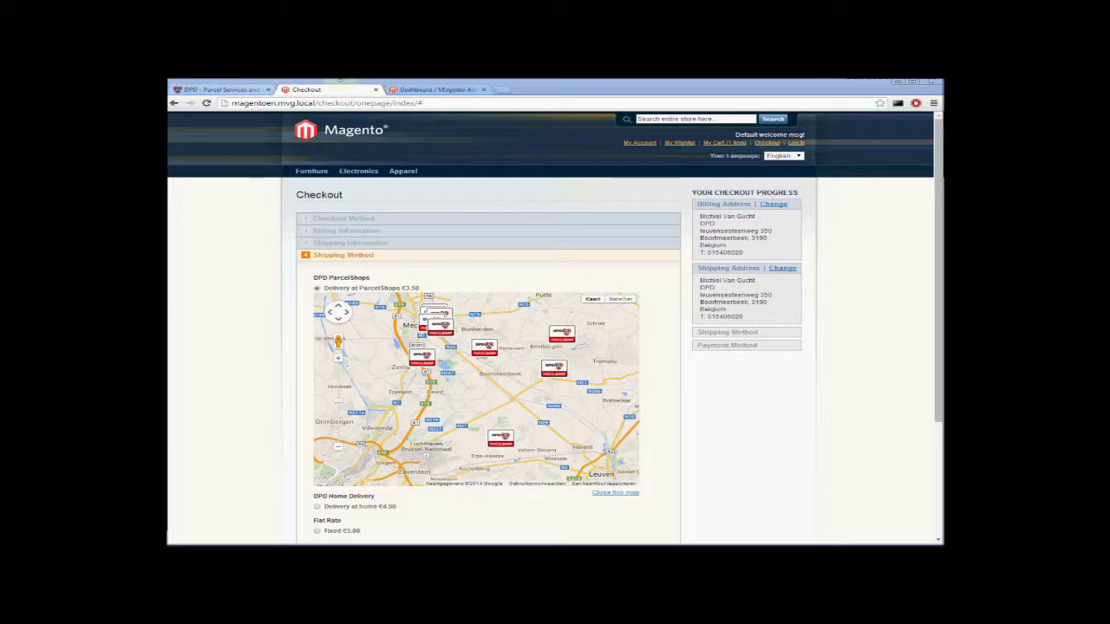
Go to System > Configuration > Sales > Shipping Methods in the Magento admin.
left_click(457, 92)
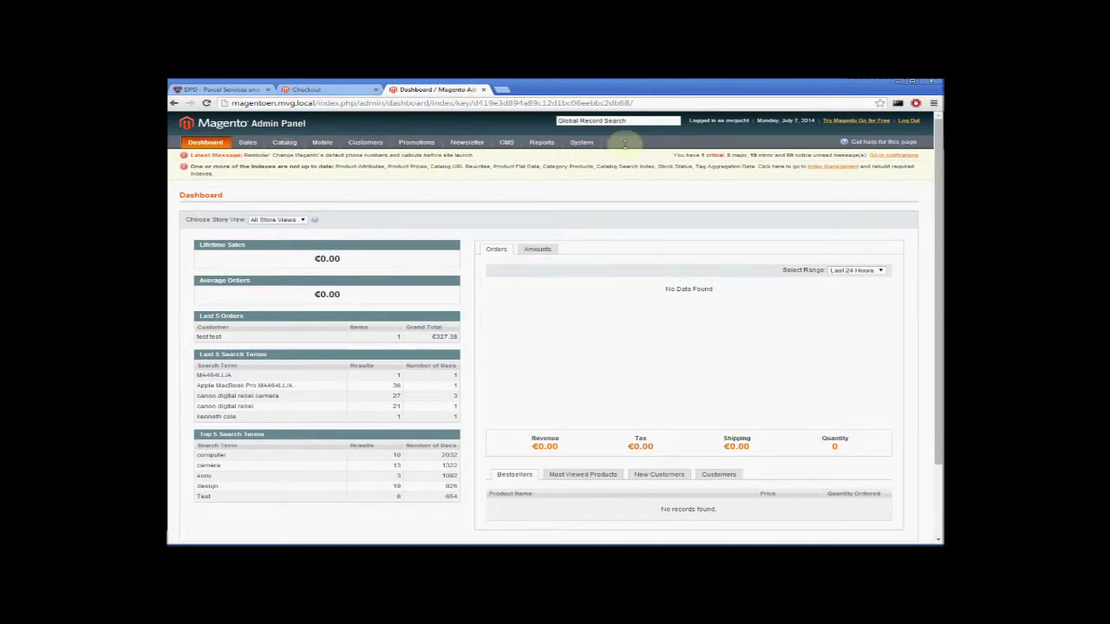
mouse_move(581, 143)
left_click(607, 325)
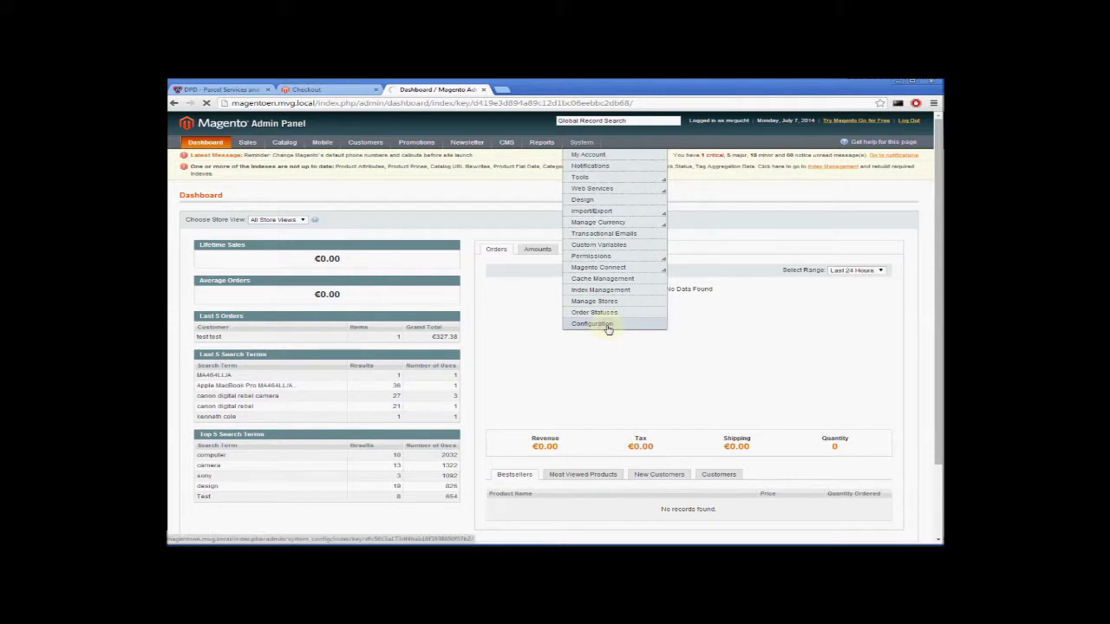
scroll(607, 312, "down", 5)
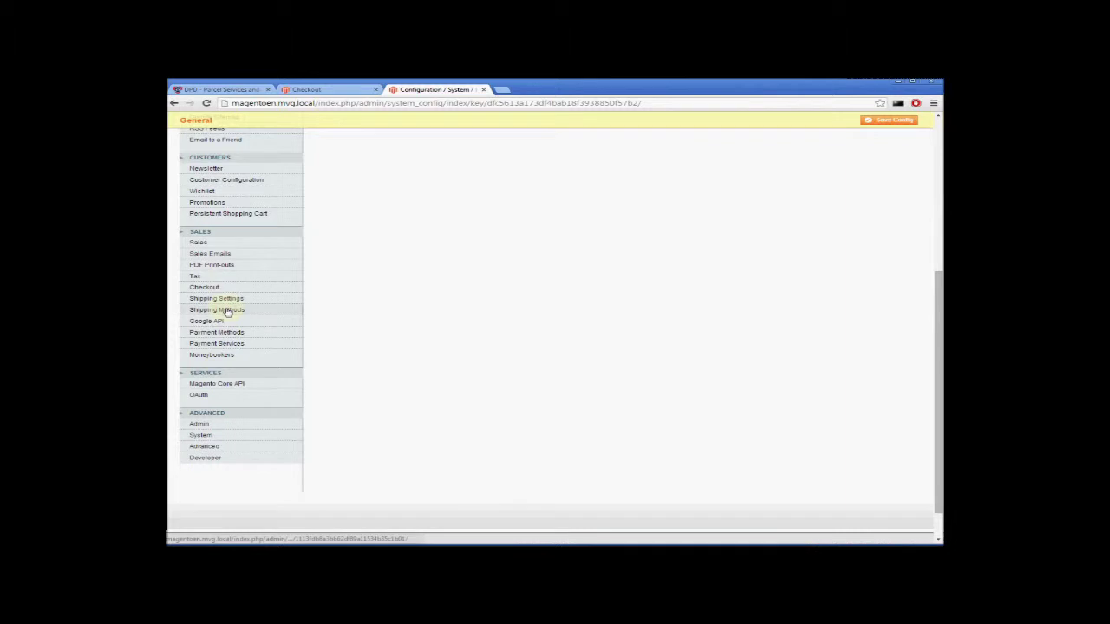
left_click(227, 311)
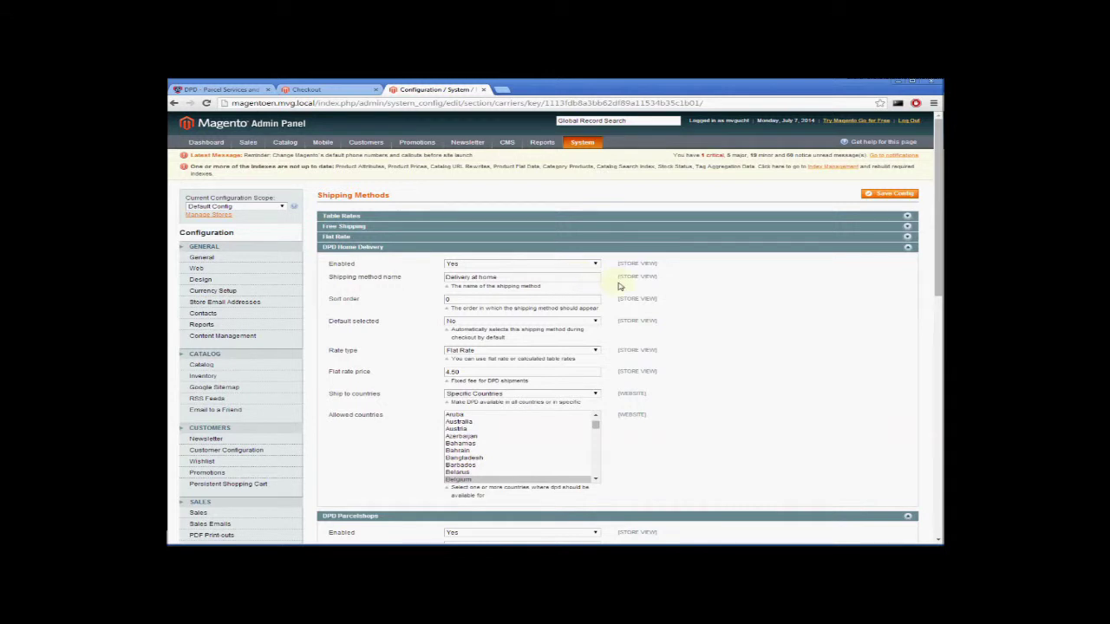
Change the DPD ParcelShops rate type from Flat Rate to Table Rates.
scroll(620, 286, "down", 1)
scroll(620, 286, "down", 3)
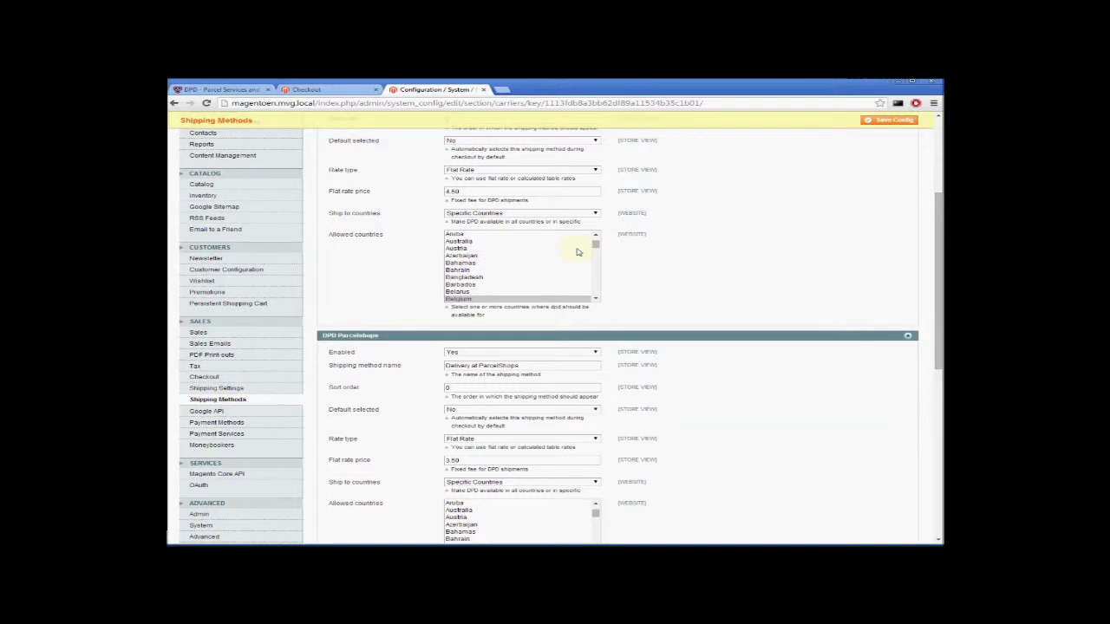
scroll(653, 321, "down", 2)
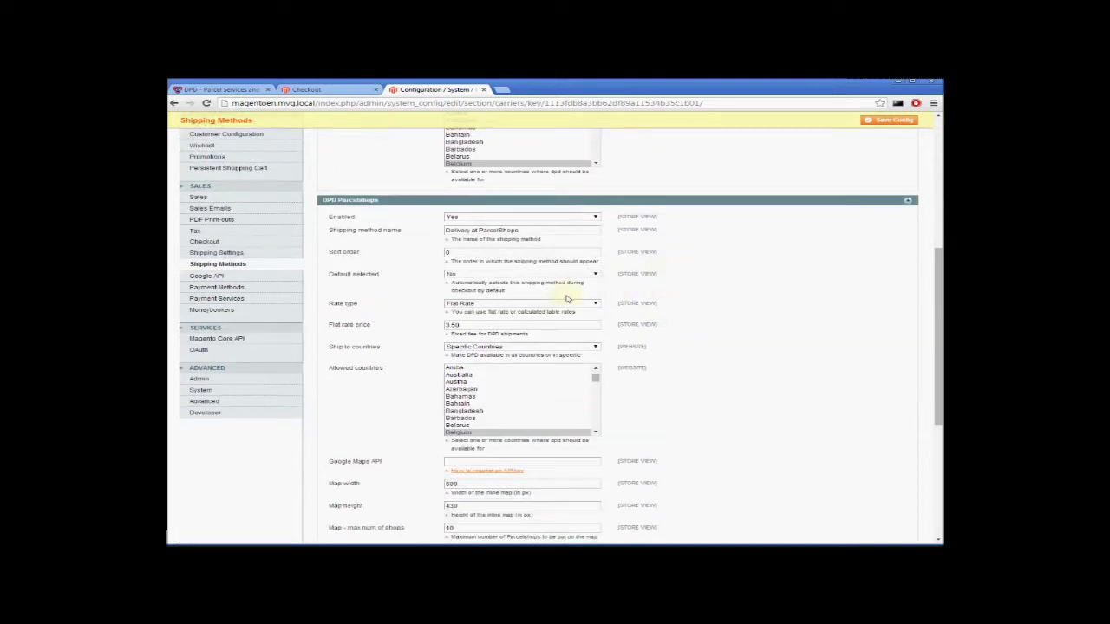
left_click(489, 304)
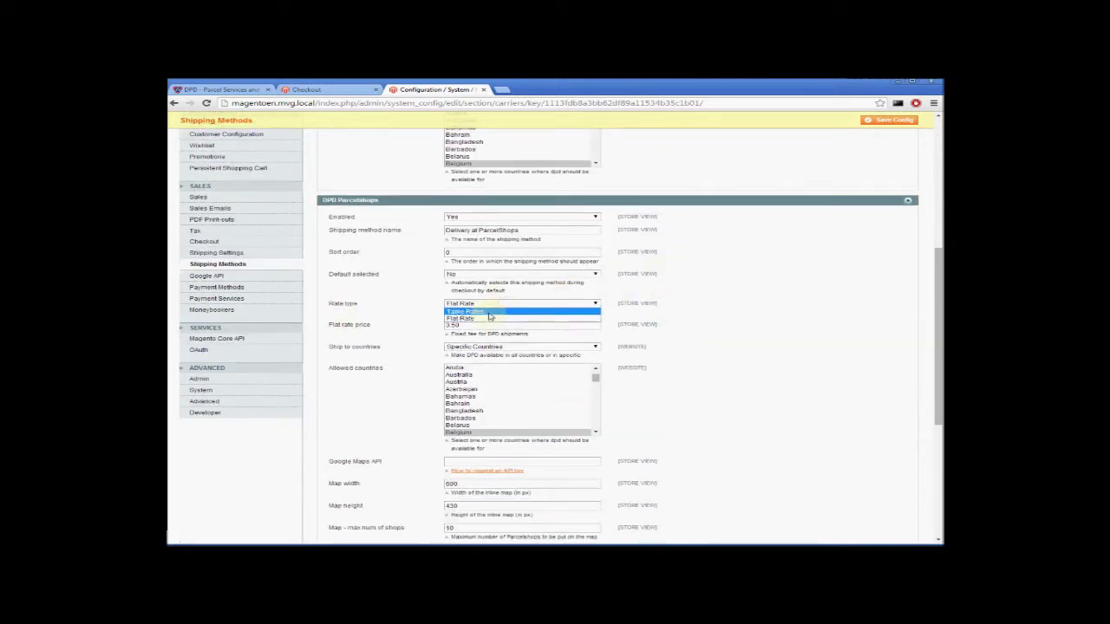
left_click(487, 319)
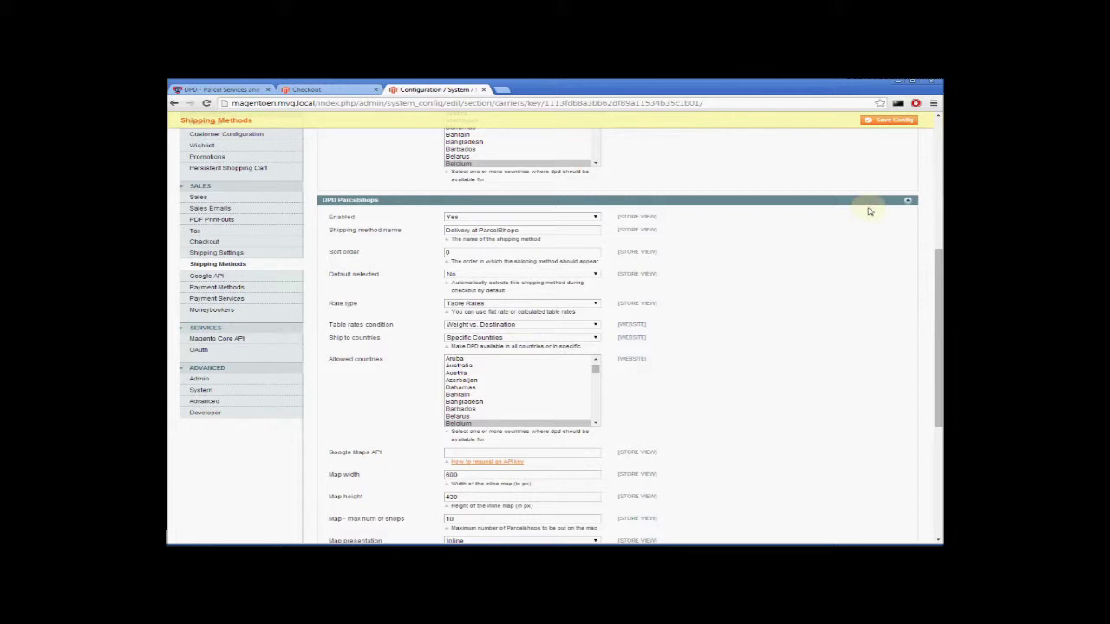
Save the configuration and switch the configuration scope to Main Website.
left_click(893, 122)
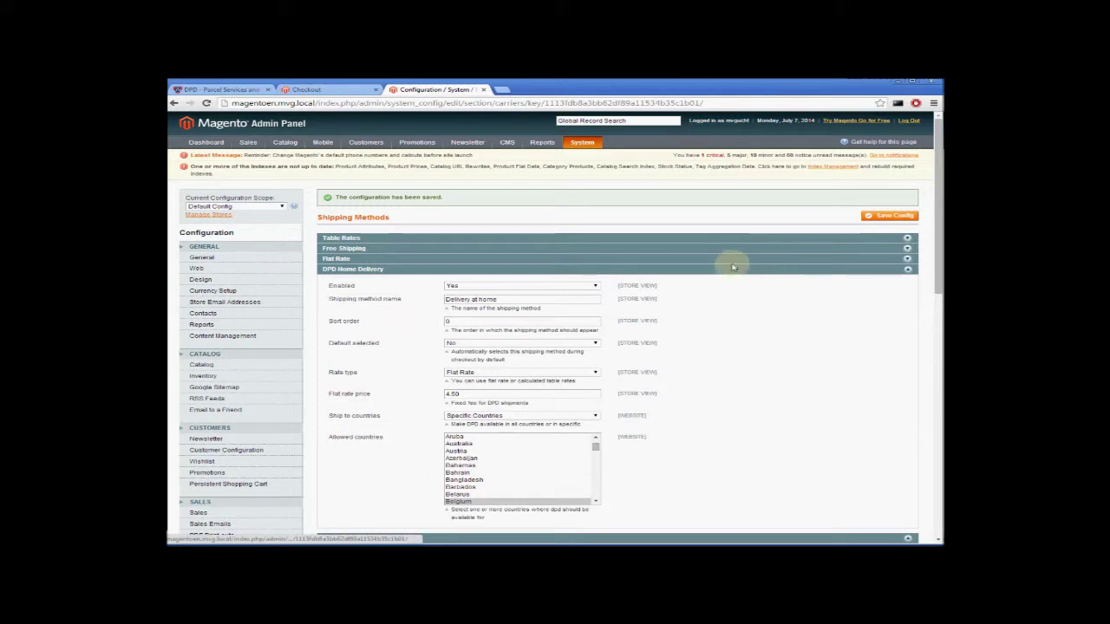
left_click(245, 206)
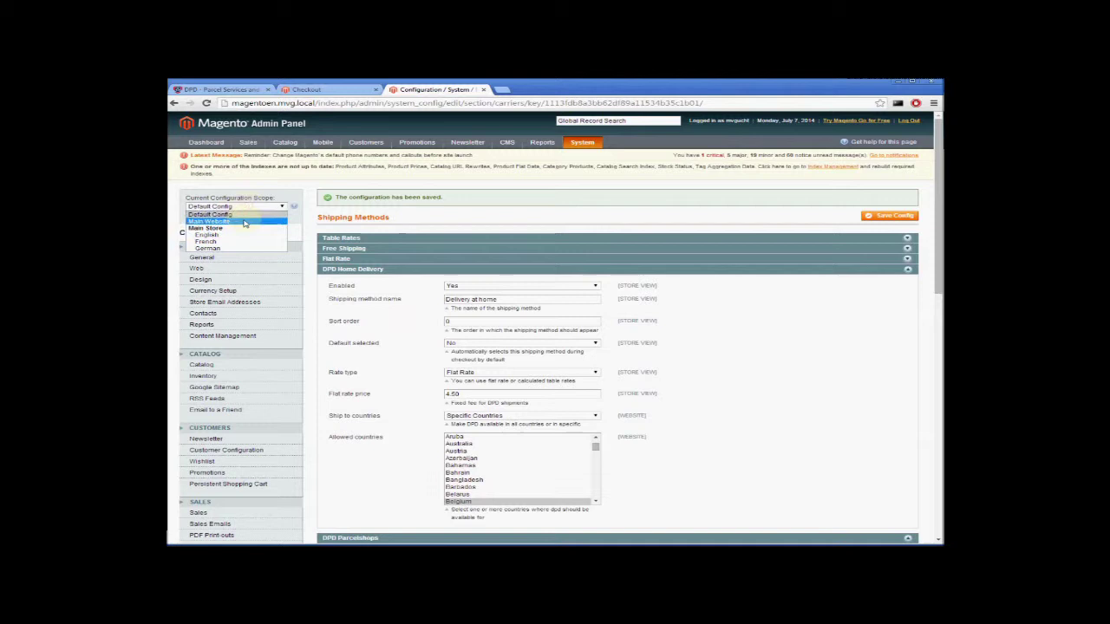
left_click(245, 223)
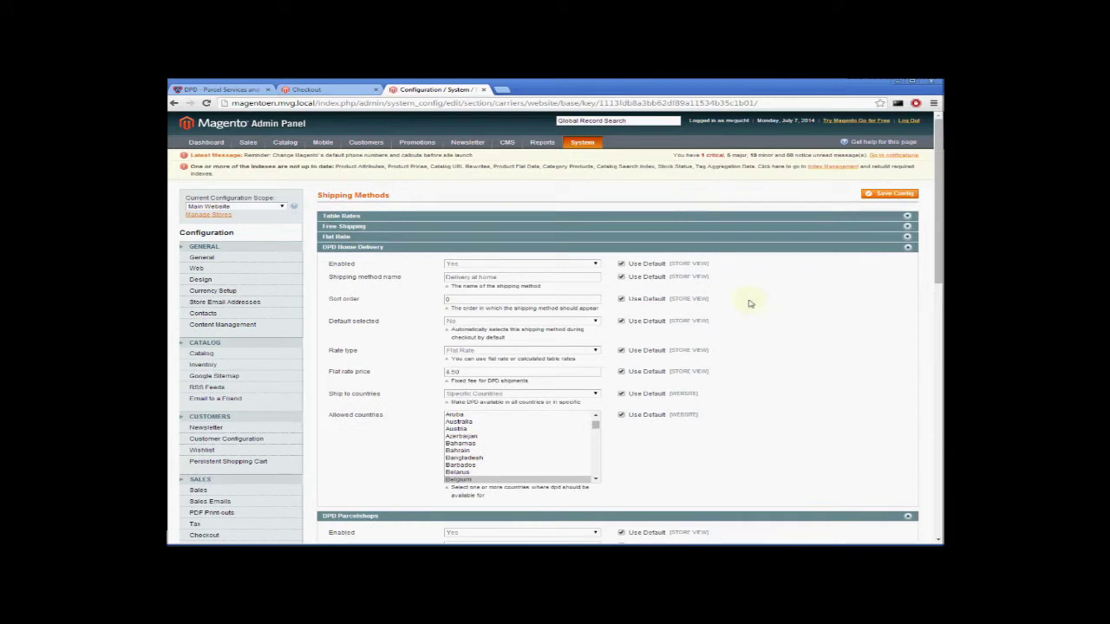
Export the DPD ParcelShops table rates CSV and open the download in Notepad++.
scroll(718, 329, "down", 3)
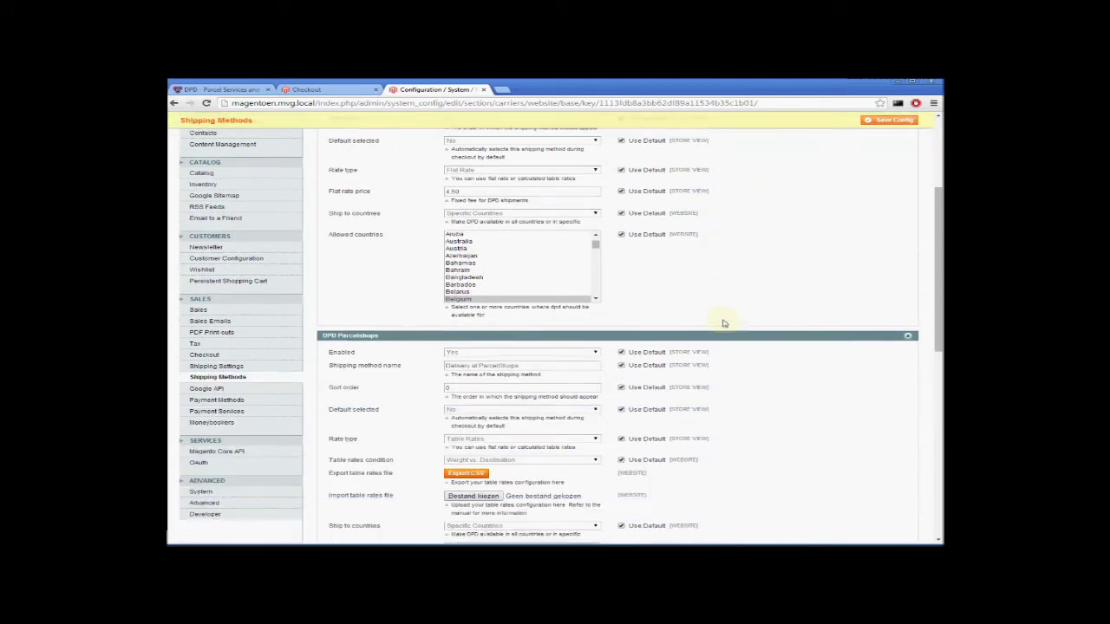
scroll(719, 322, "down", 1)
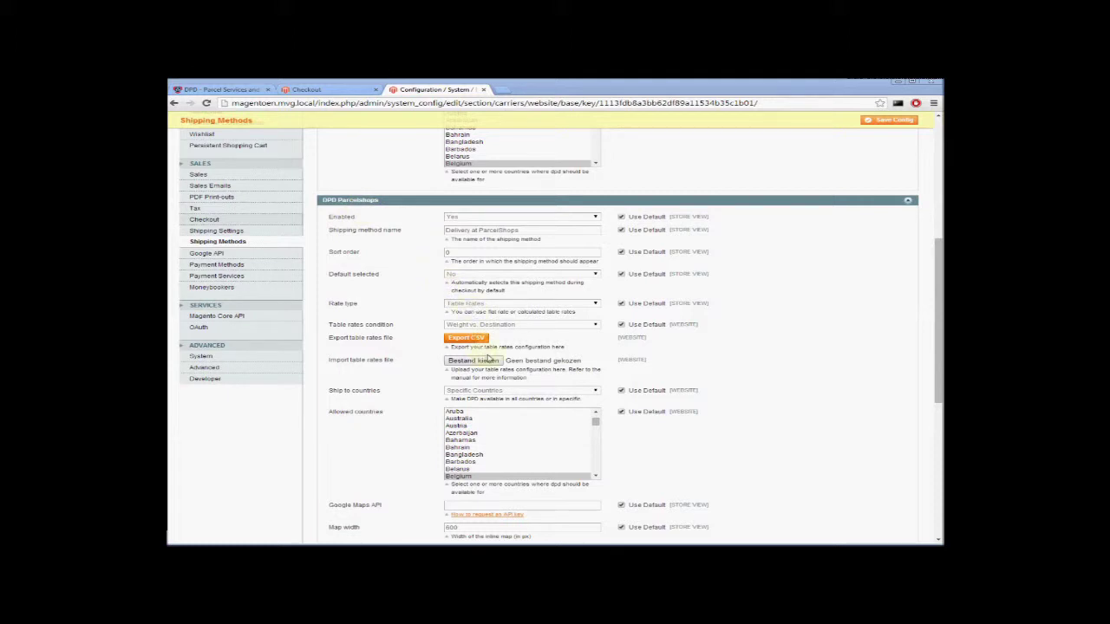
left_click(473, 339)
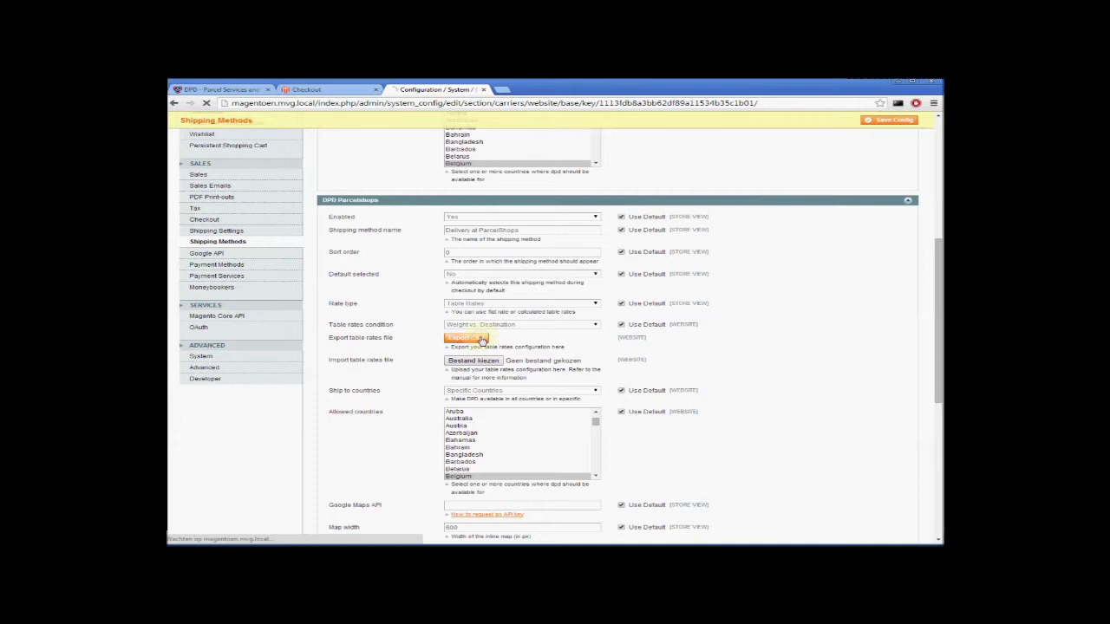
left_click(227, 533)
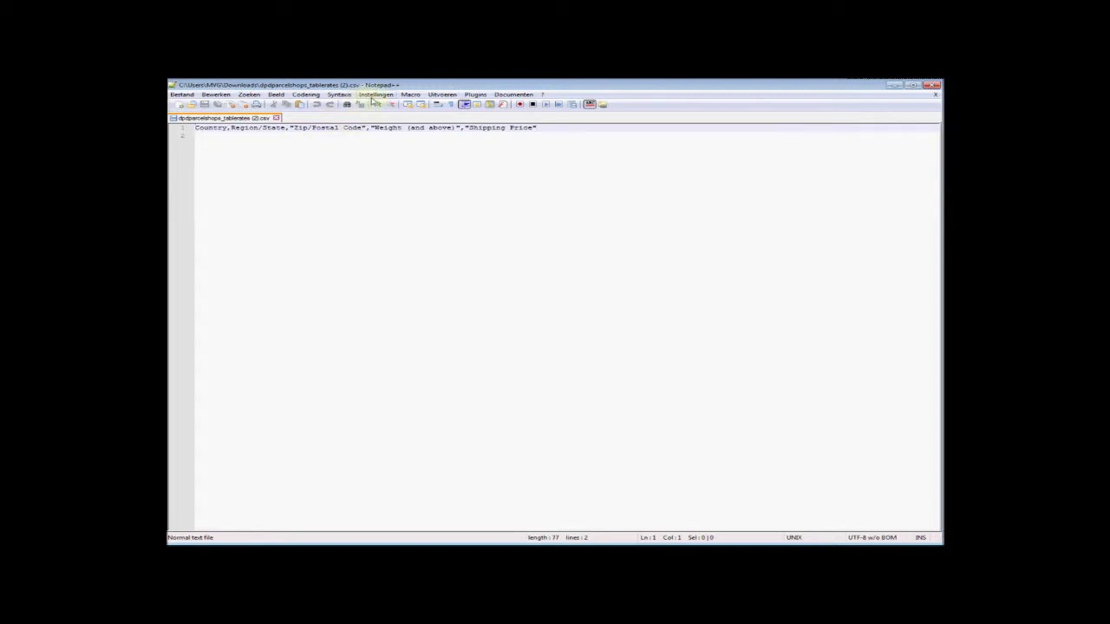
left_click(563, 127)
Add the row BEL,*,*,0,3.5 under the header, followed by an empty line.
key("Return")
type("B")
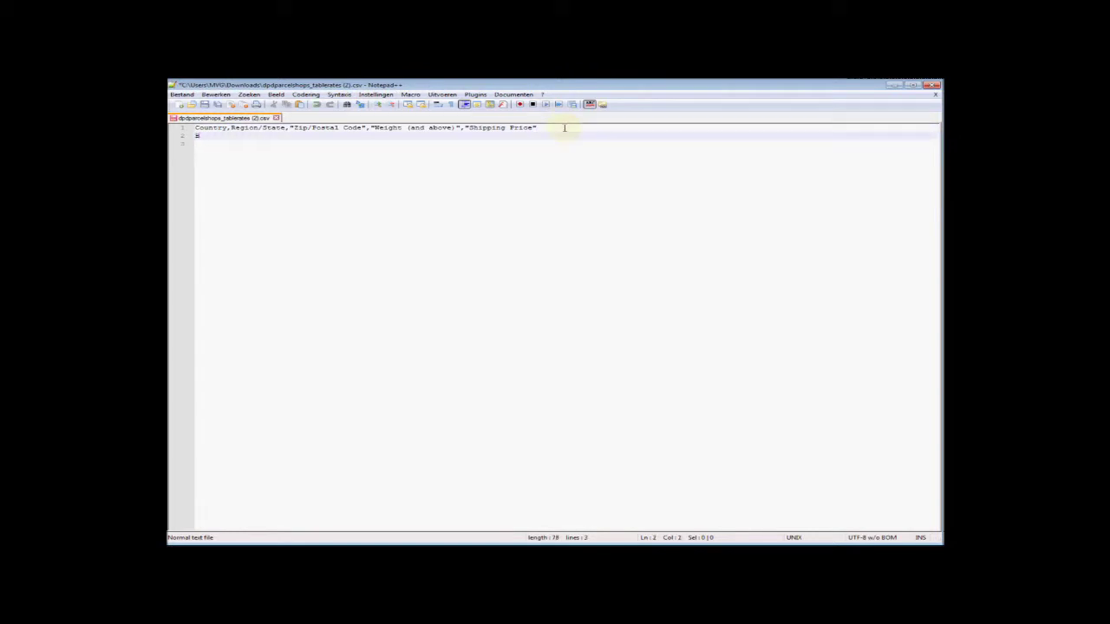
type("EL")
type("*")
key("BackSpace")
type("*,*,0")
type(",3.5")
key("Return")
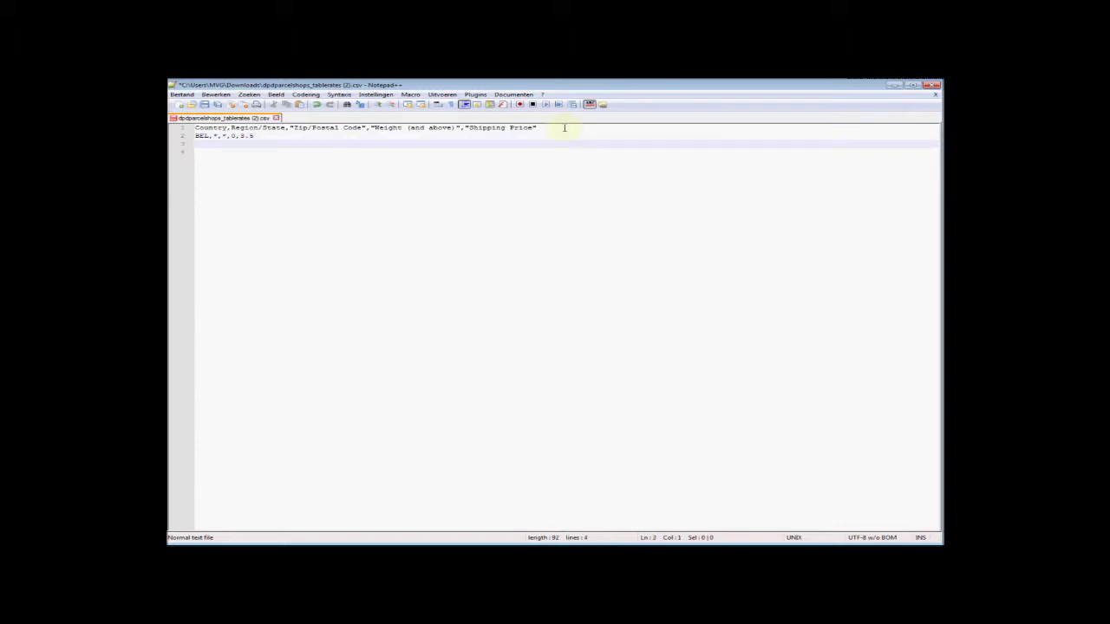
key("Up")
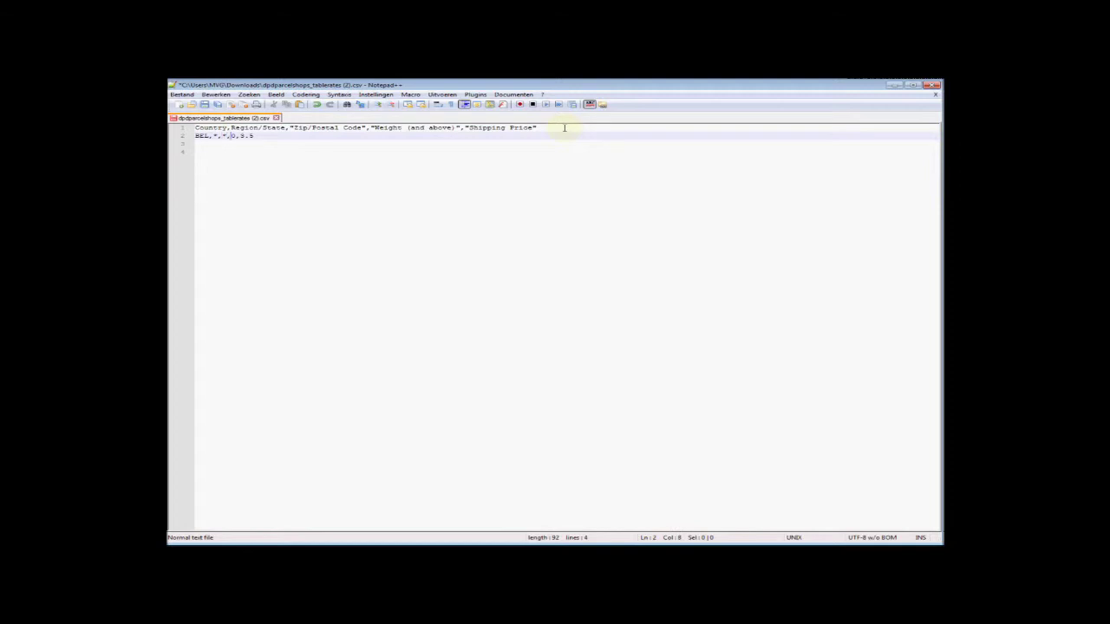
key("Right")
key("Return")
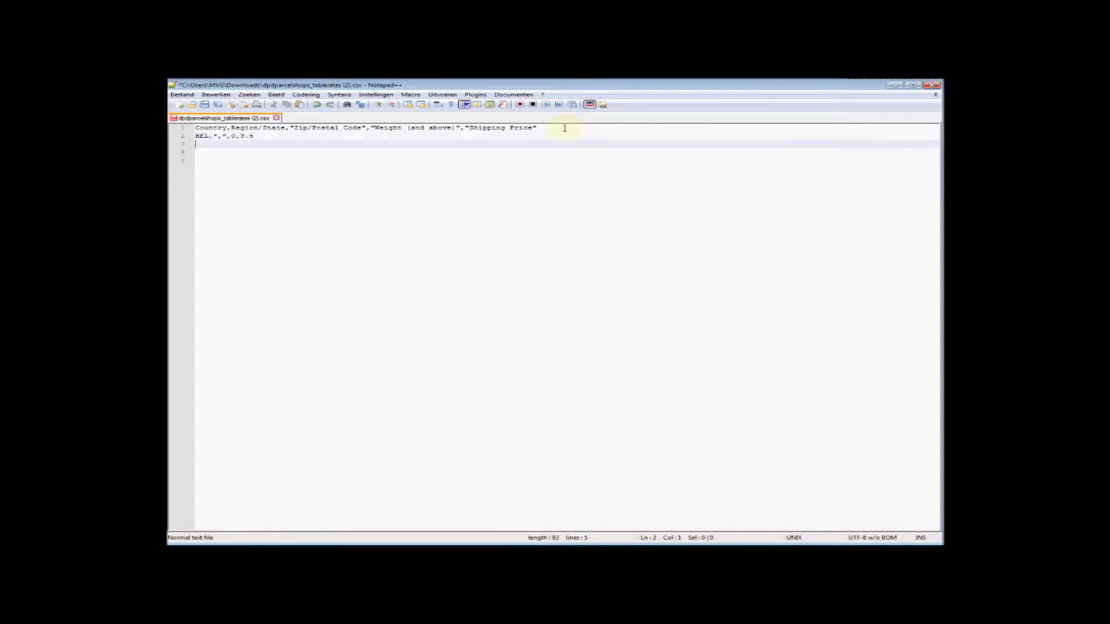
Type the Belgium rows BEL,*,*,3,4 and BEL,*,*,10,5 on lines 3 and 4.
type("BEL")
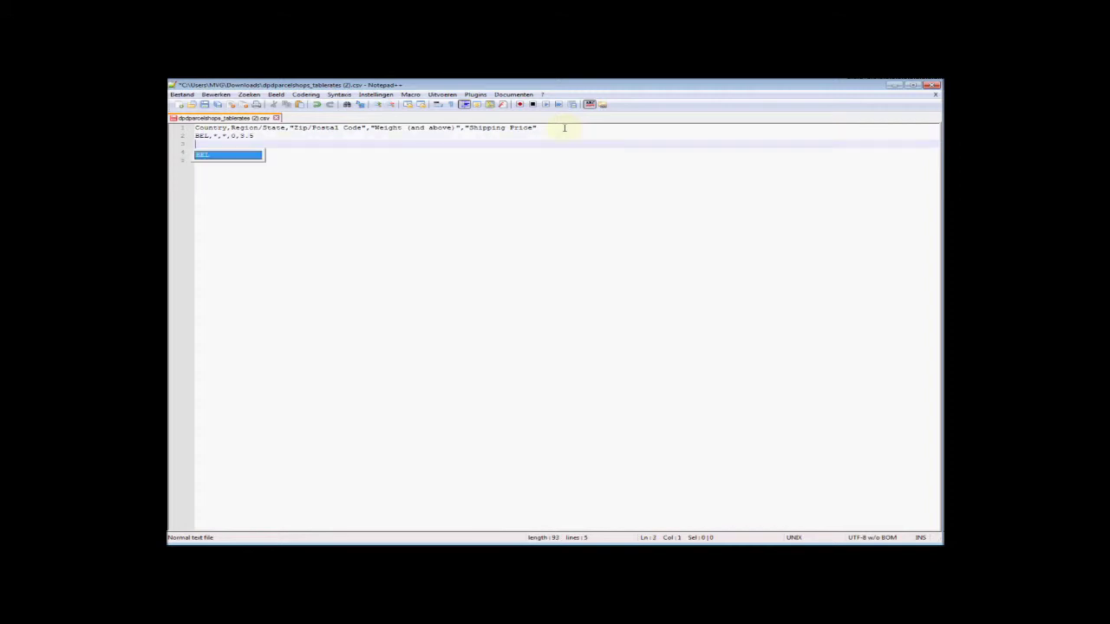
type(",")
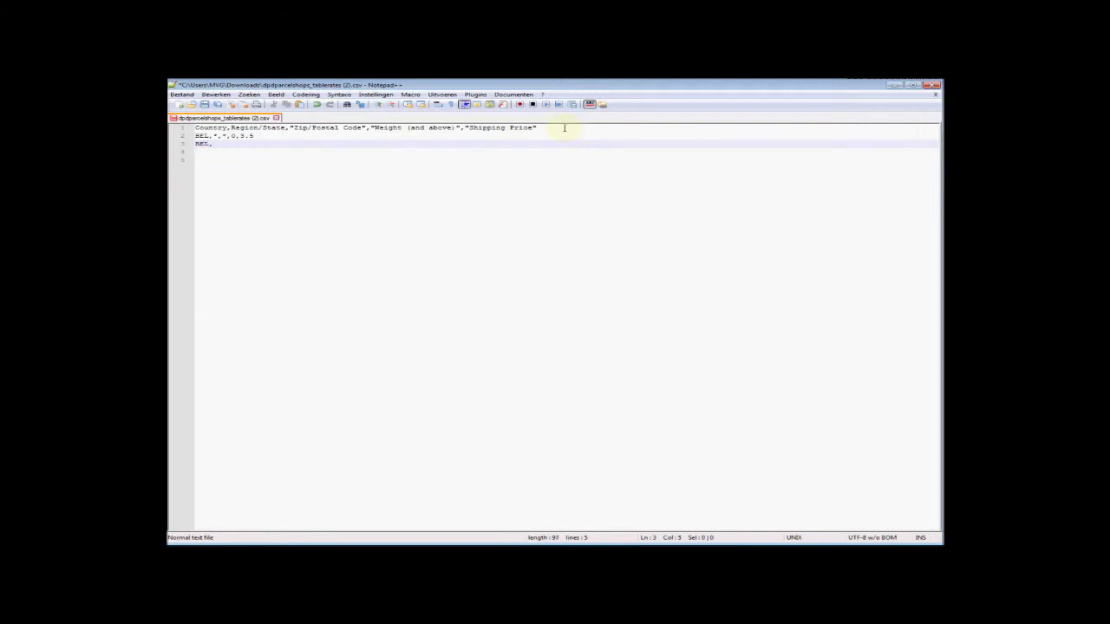
type("\"")
type(",")
type("\"")
type(",")
type("3")
type(",4")
key("Return")
type("BEL")
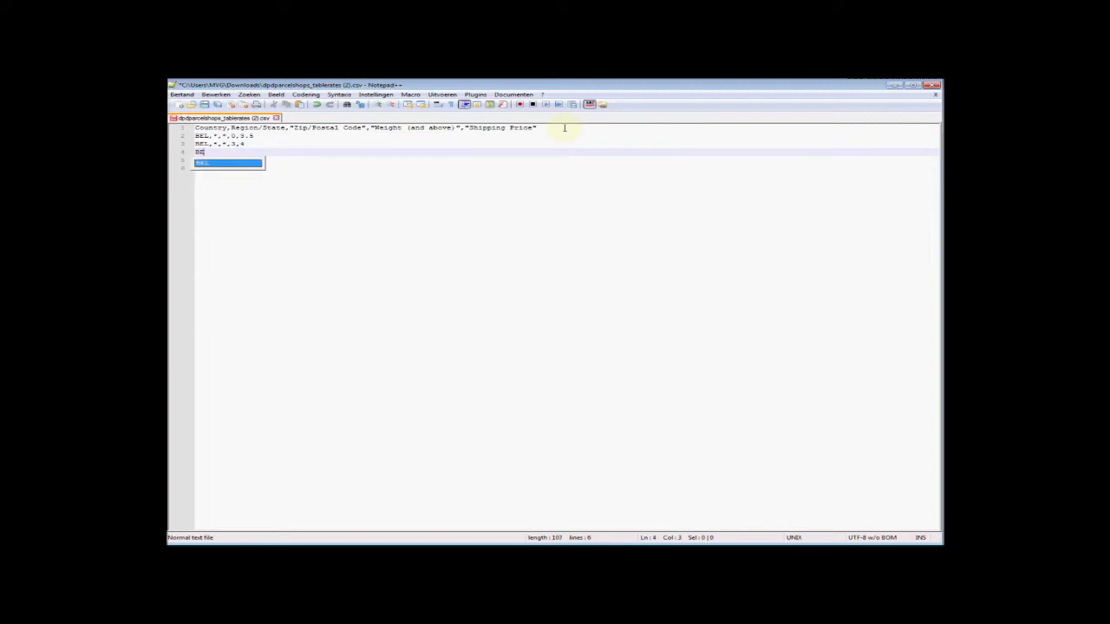
type(",")
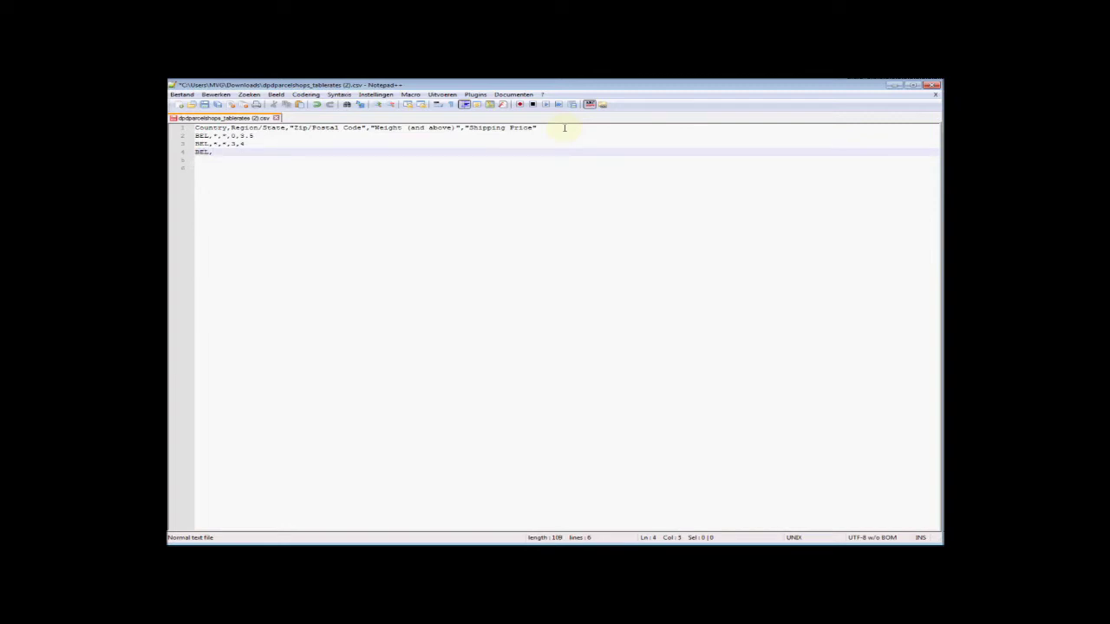
type("\",*,10")
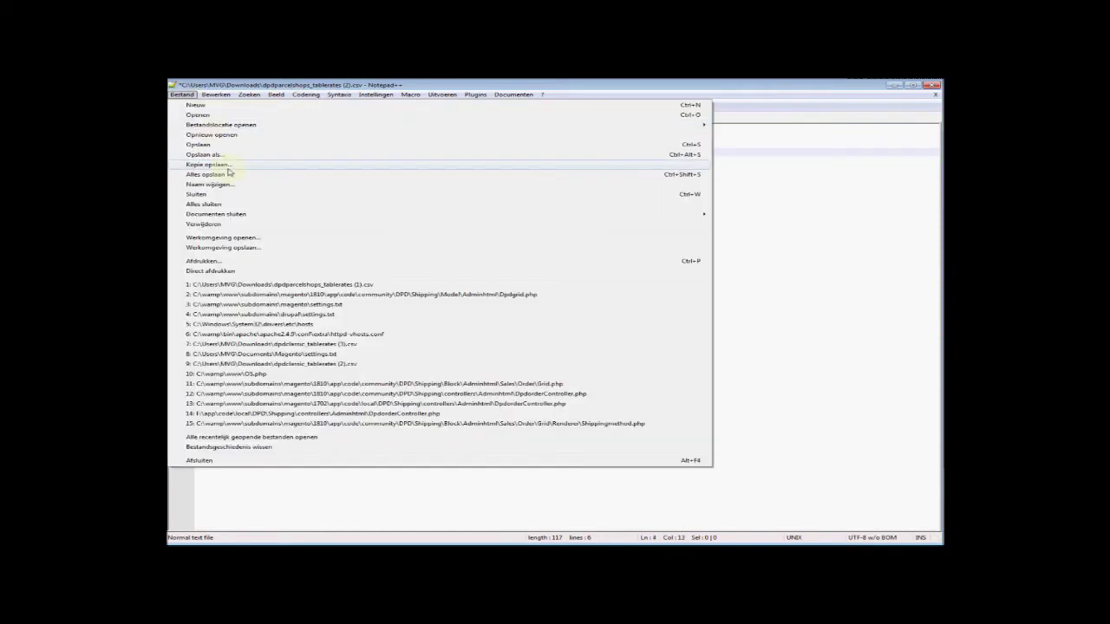
Save the edited CSV into the Documenten library with Bestand > Opslaan als.
left_click(228, 164)
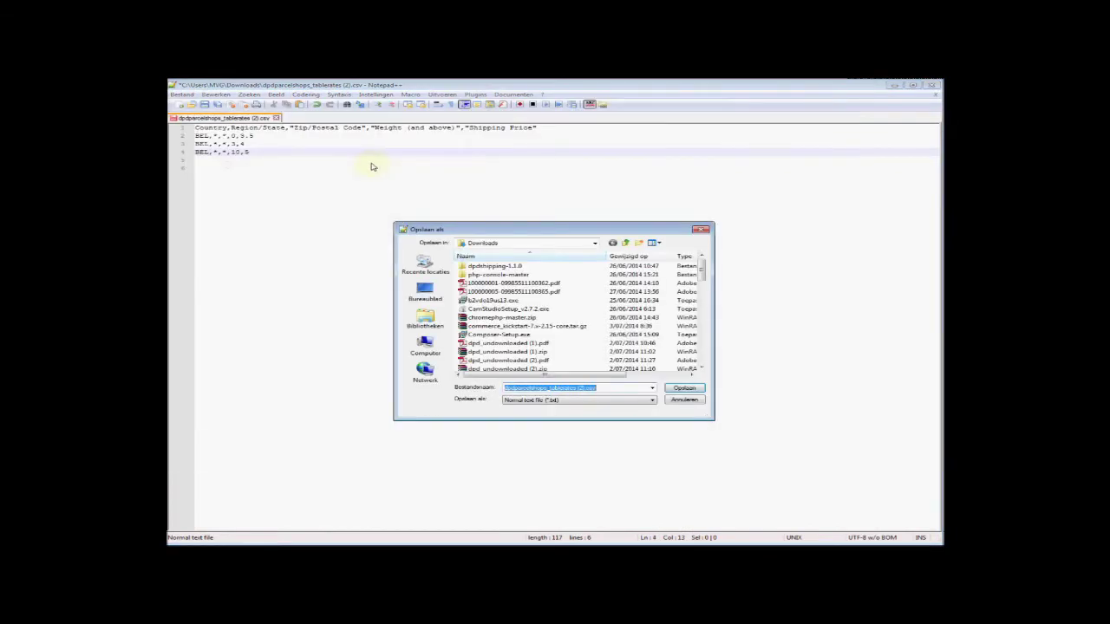
left_click(425, 319)
double_click(596, 265)
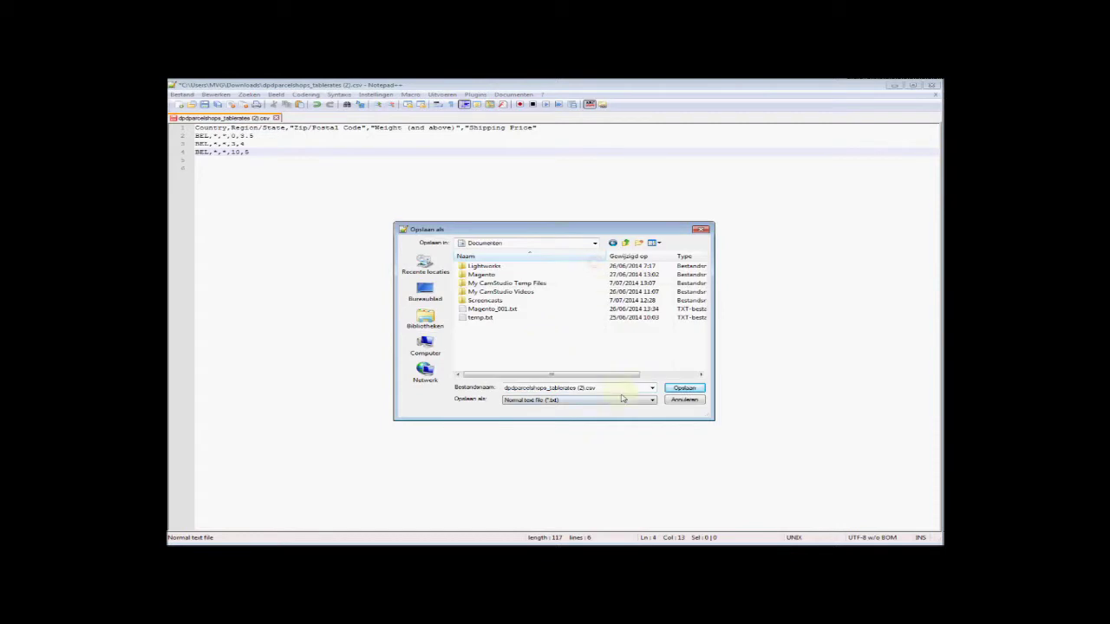
left_click(684, 387)
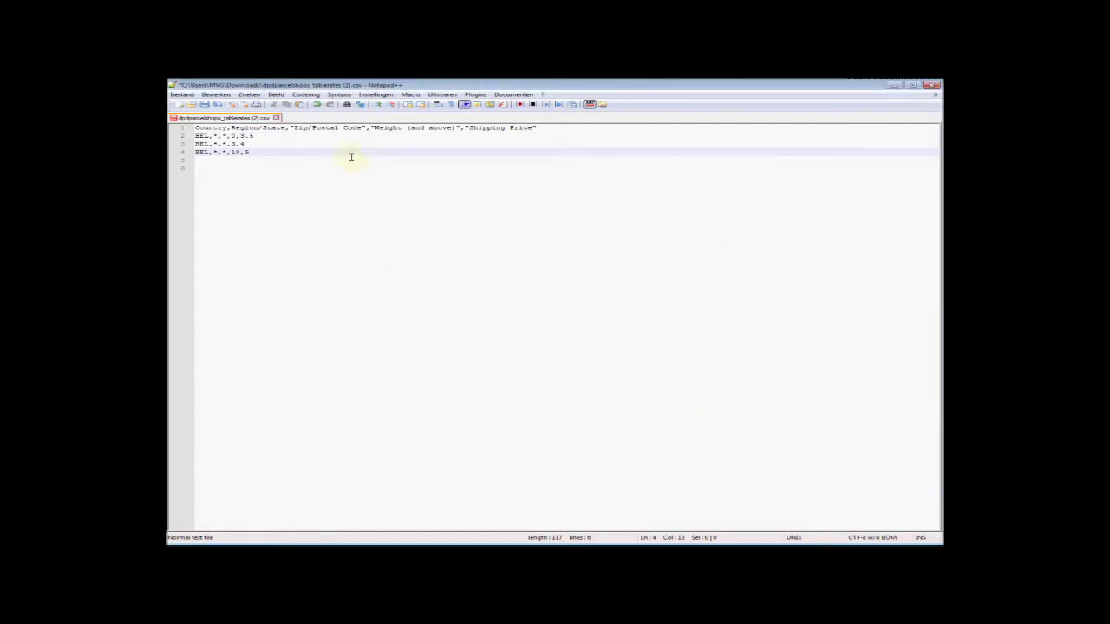
key("alt+Tab")
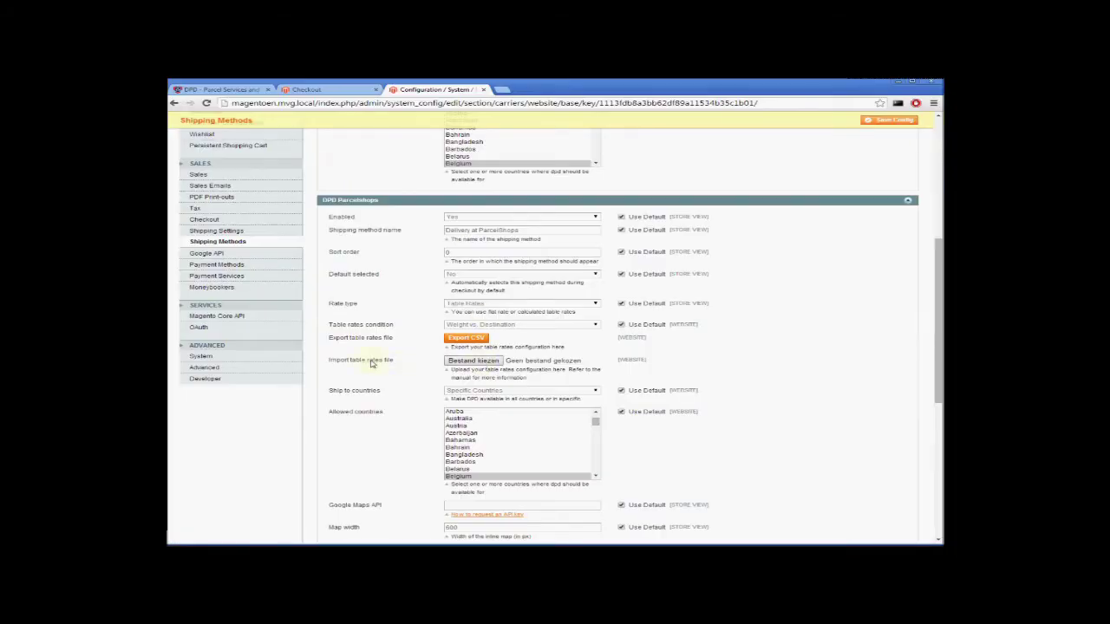
Attach dpdparcelshops_tablerates (2).csv from Documents as the ParcelShops import file and save the configuration.
left_click(455, 361)
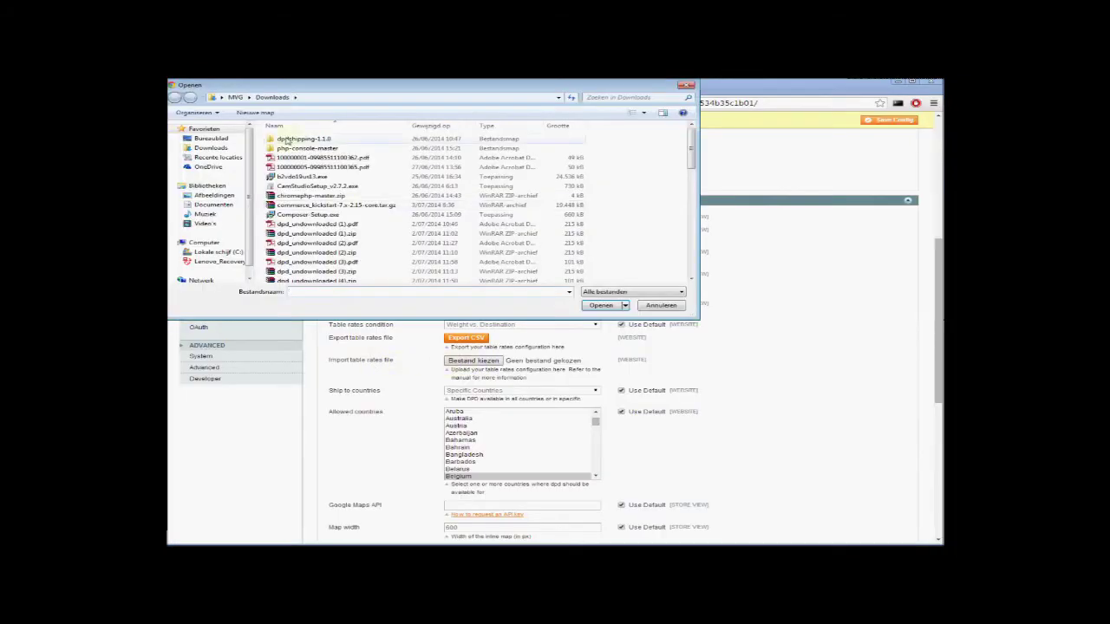
left_click(214, 205)
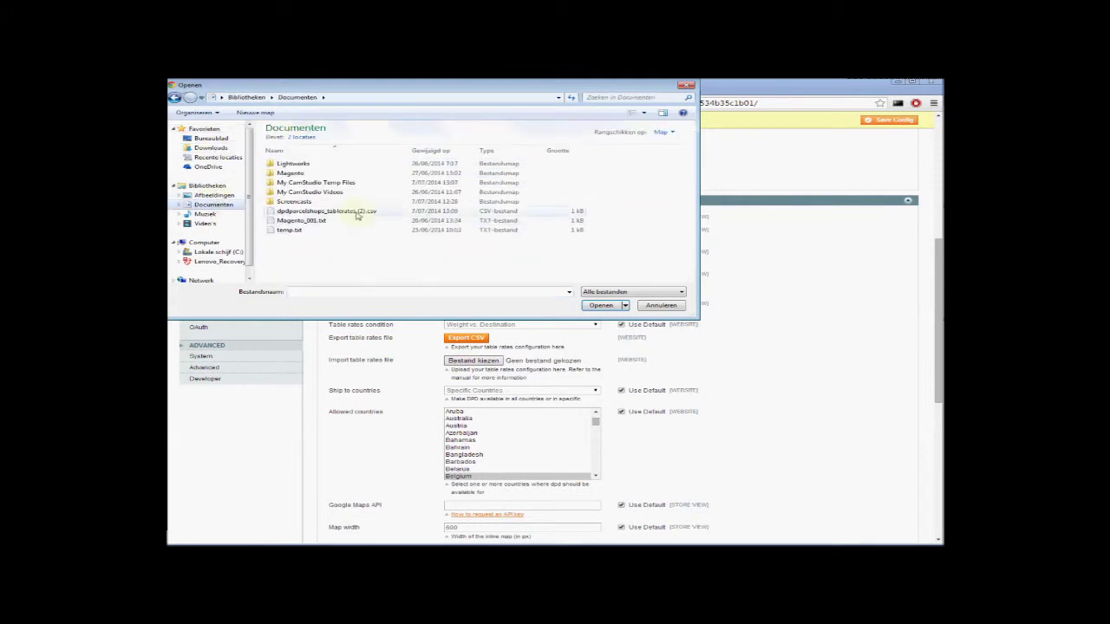
double_click(358, 214)
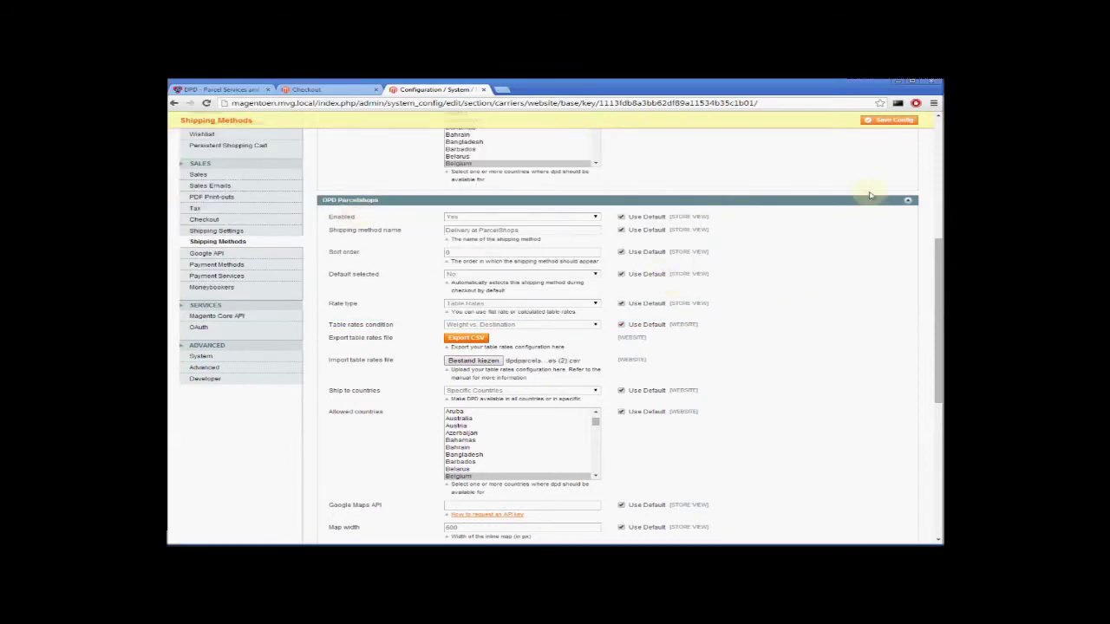
left_click(891, 119)
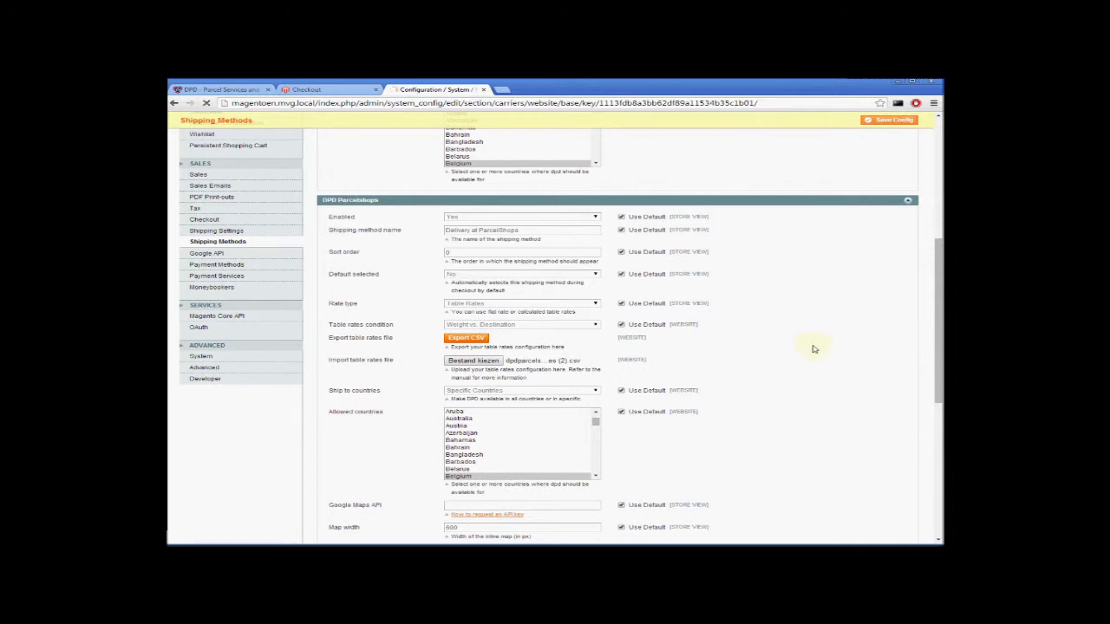
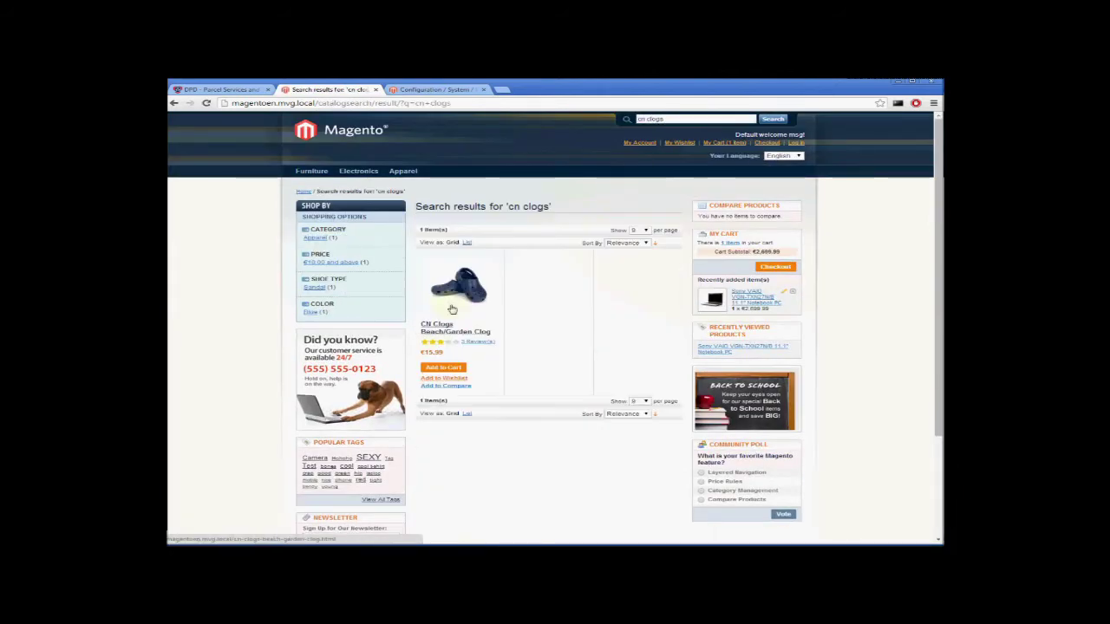
Add the CN Clogs in Mens, size 8, to the cart.
left_click(493, 298)
left_click(530, 335)
left_click(512, 350)
left_click(572, 368)
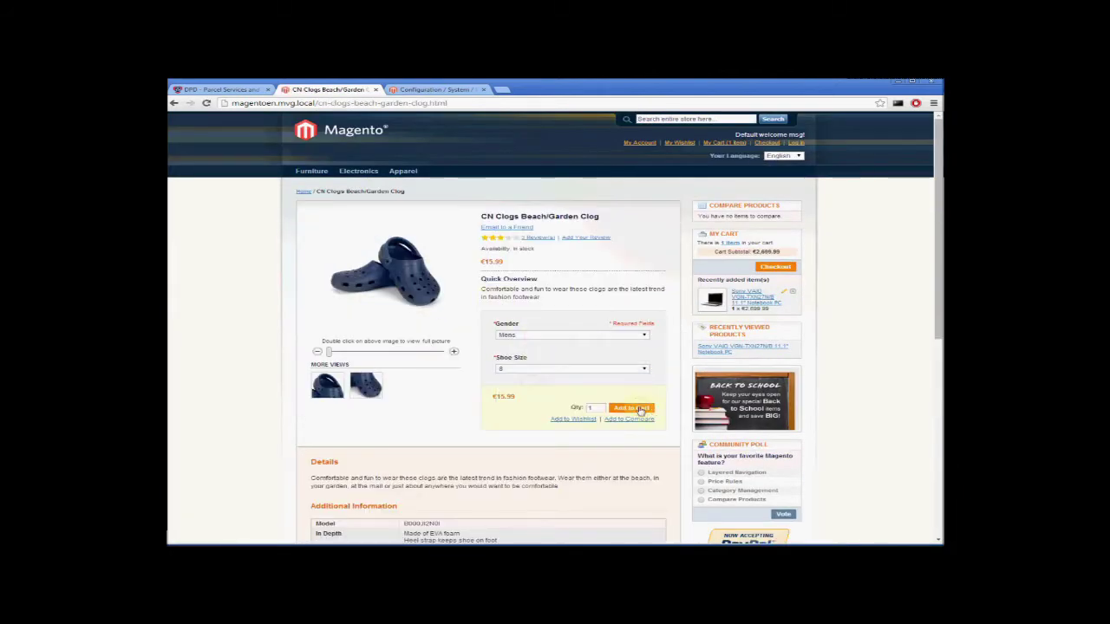
left_click(520, 378)
left_click(631, 408)
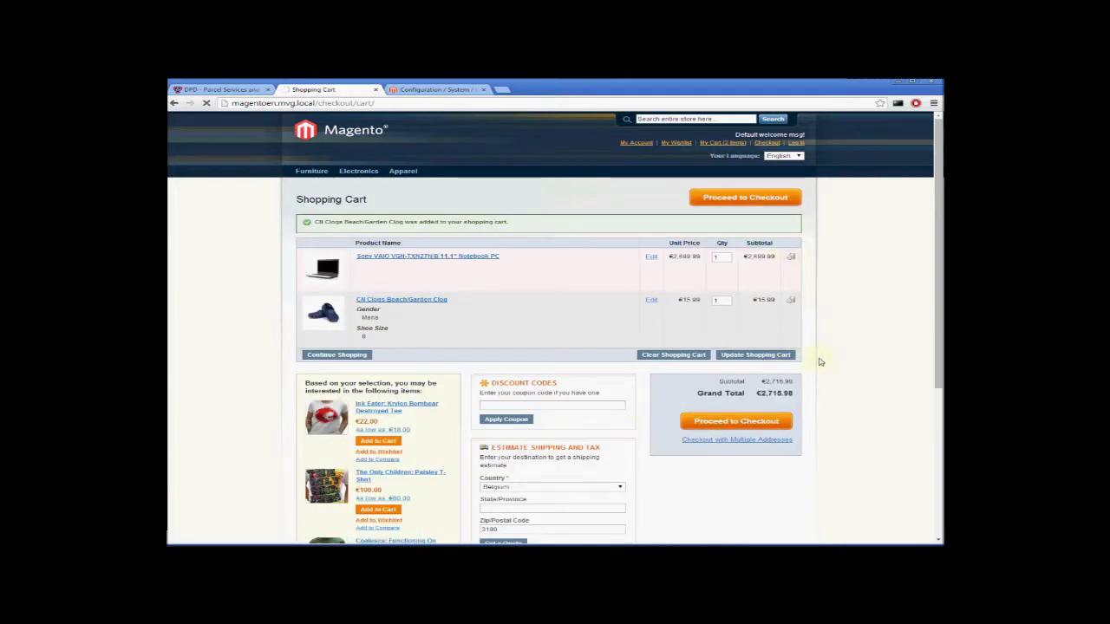
Check out as a registering customer and enter the customer's name, company DPD and e-mail address.
left_click(746, 353)
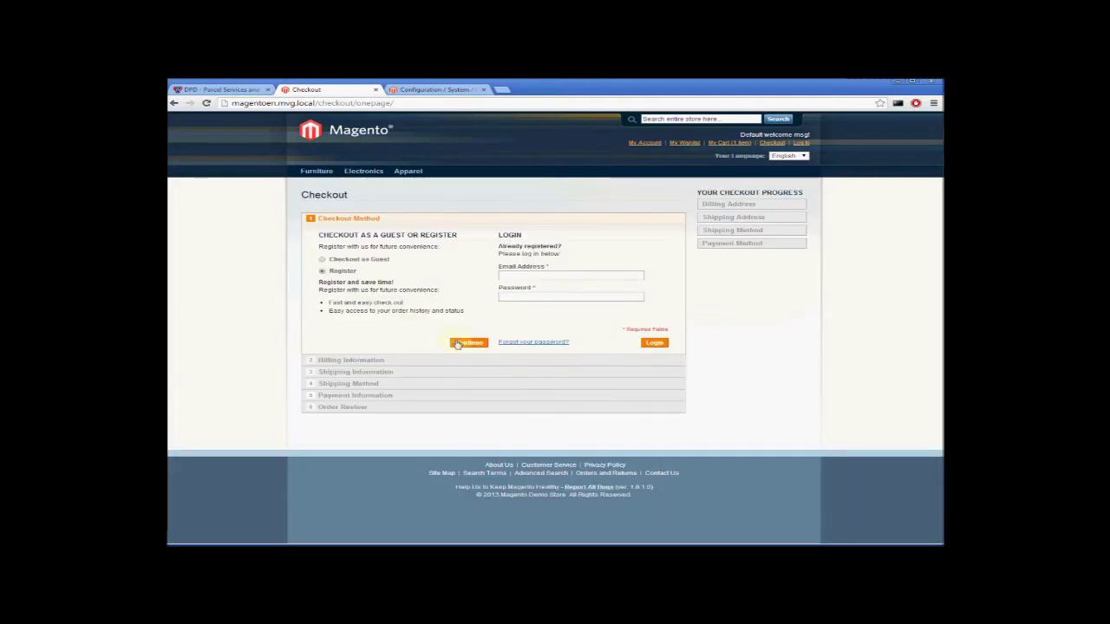
left_click(468, 342)
key("Tab")
key("Tab")
type("DPD")
key("Tab")
Fill in the street, city, postcode, country Belgium, phone number and account password, then submit billing.
key("Tab")
key("Tab")
key("Tab")
type("Booitmeerbeek")
key("Tab")
key("Tab")
type("3190")
key("Tab")
type("Belgium")
key("Tab")
key("Tab")
key("Tab")
type("*********")
key("Tab")
type("*********")
key("Return")
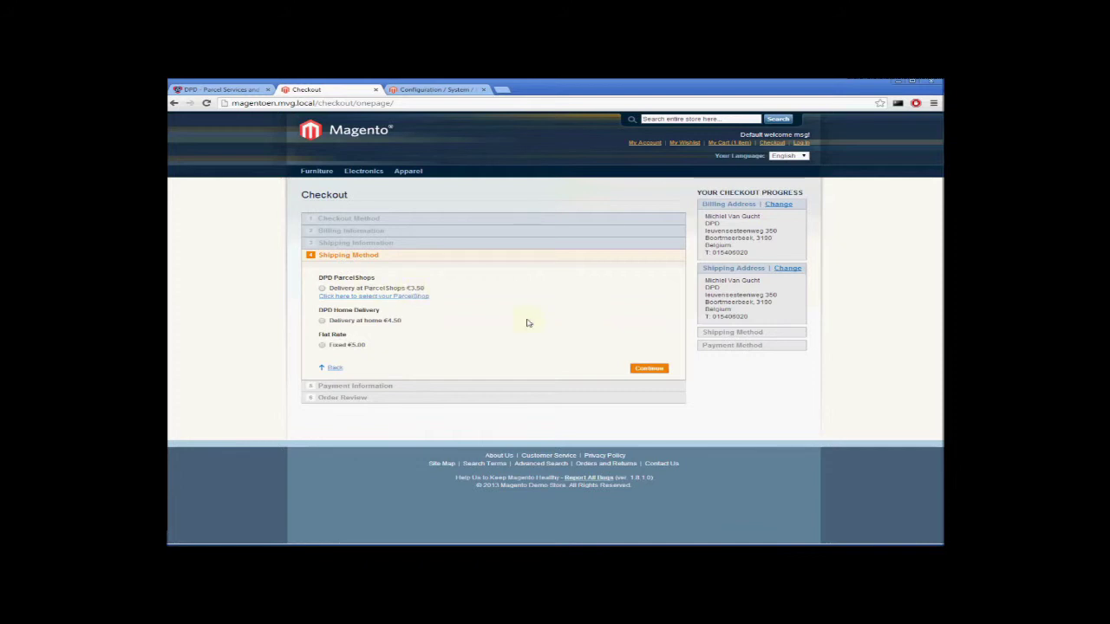
Choose €3.50 DPD ParcelShop delivery to a nearby shop and confirm shipping and payment.
left_click(322, 288)
left_click(336, 297)
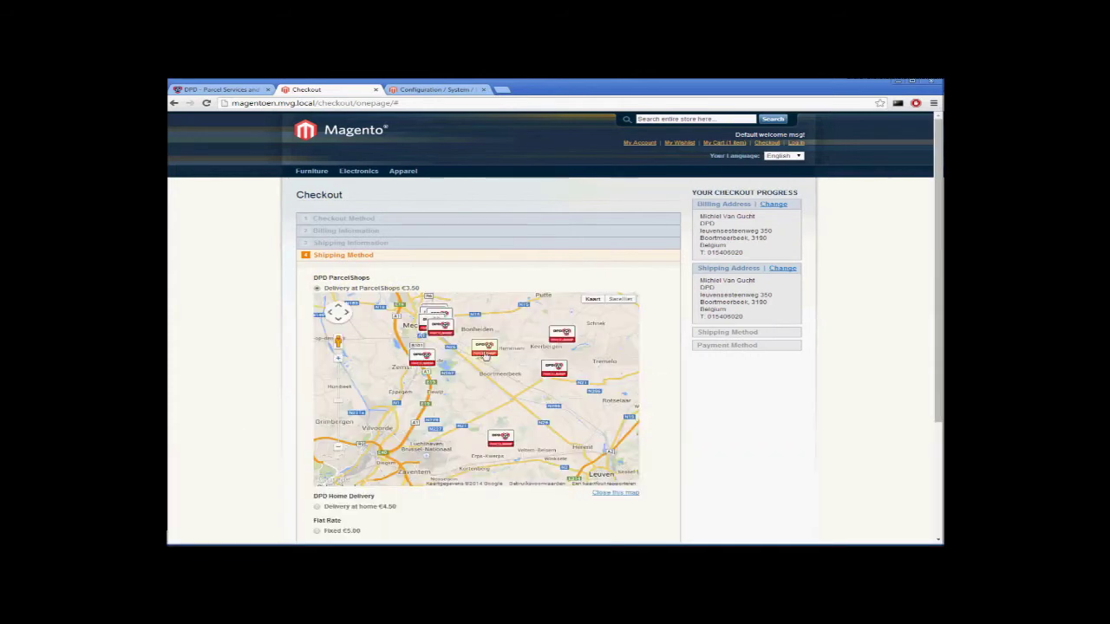
left_click(468, 431)
left_click(461, 423)
left_click(642, 414)
left_click(649, 340)
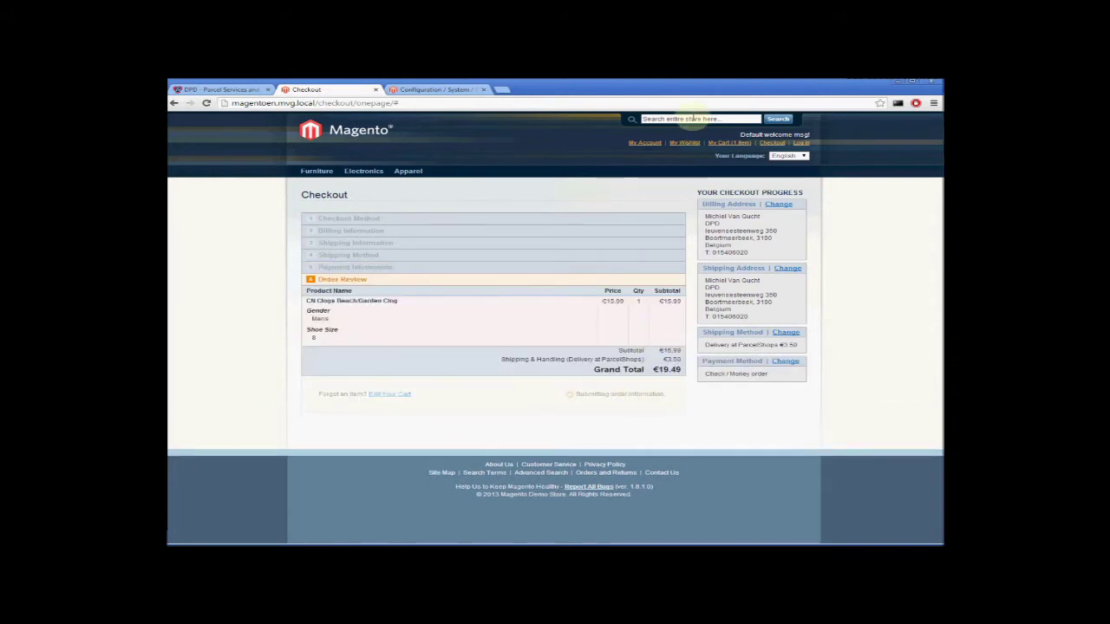
Search the store for 'cannon digital revel XT 8MP'.
left_click(694, 119)
type("cannon digital revel XT 8MP")
key("Return")
Find the Canon Digital Rebel XT on the third results page and add it to the cart.
scroll(595, 260, "down", 5)
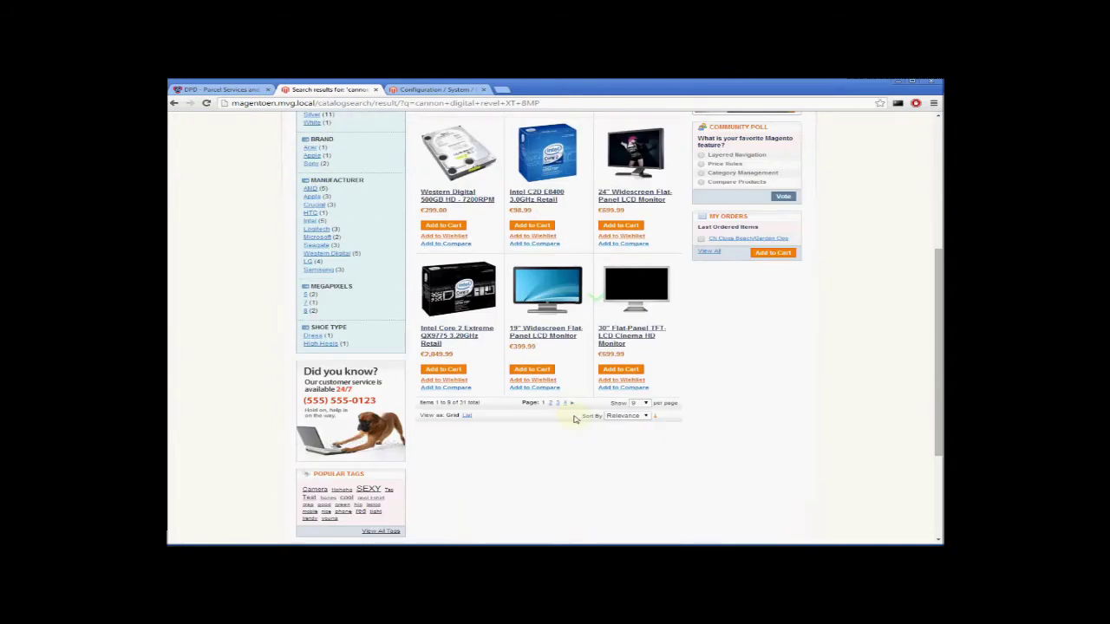
left_click(550, 402)
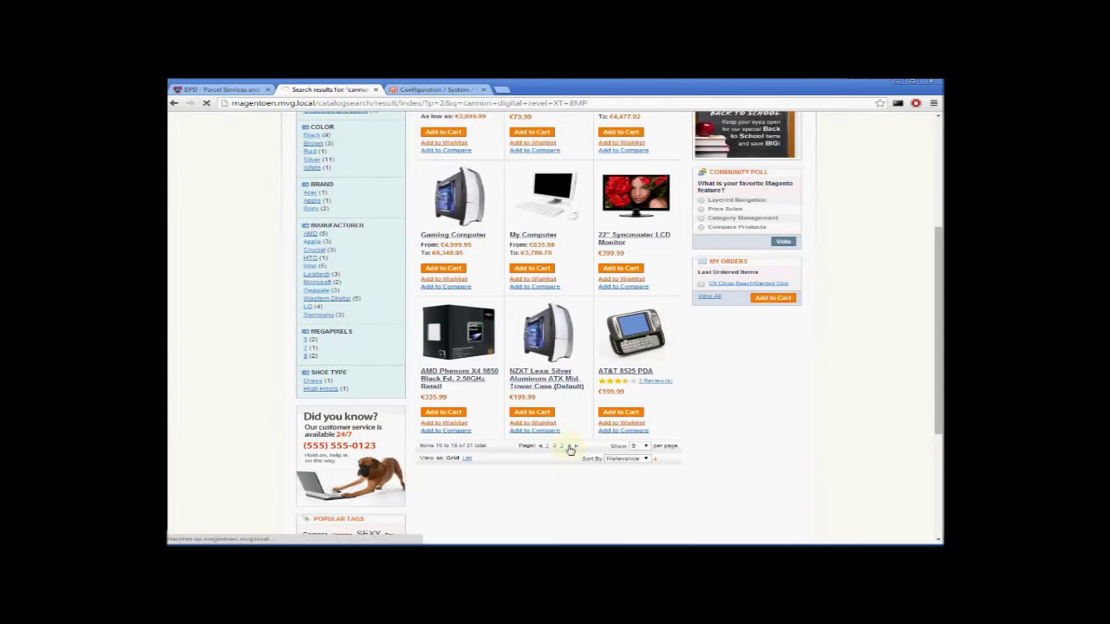
scroll(567, 426, "down", 1)
left_click(564, 500)
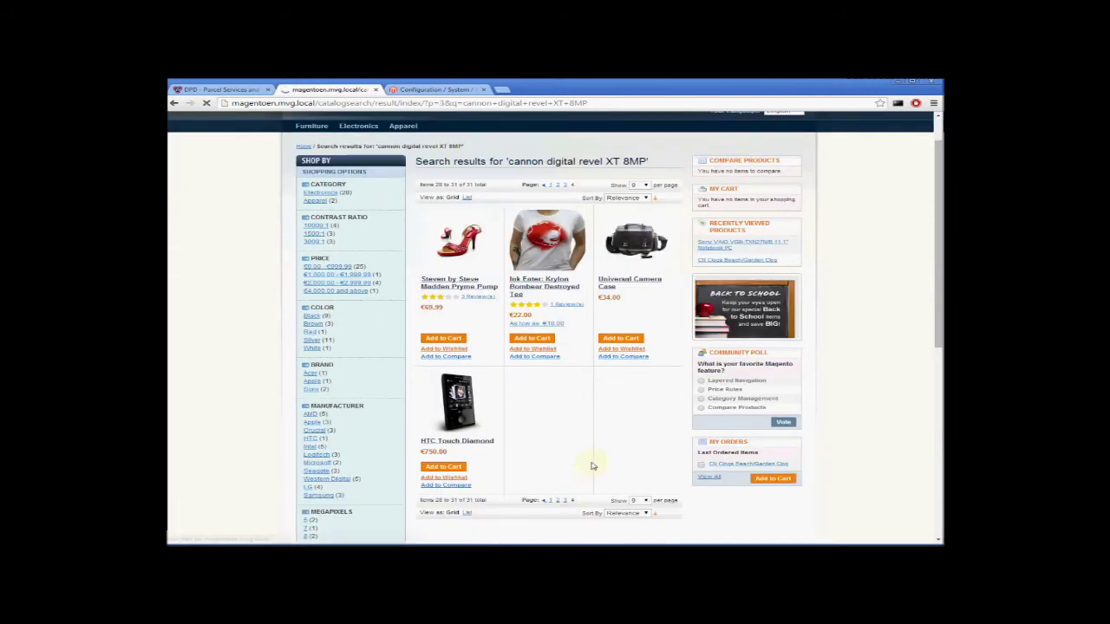
left_click(556, 444)
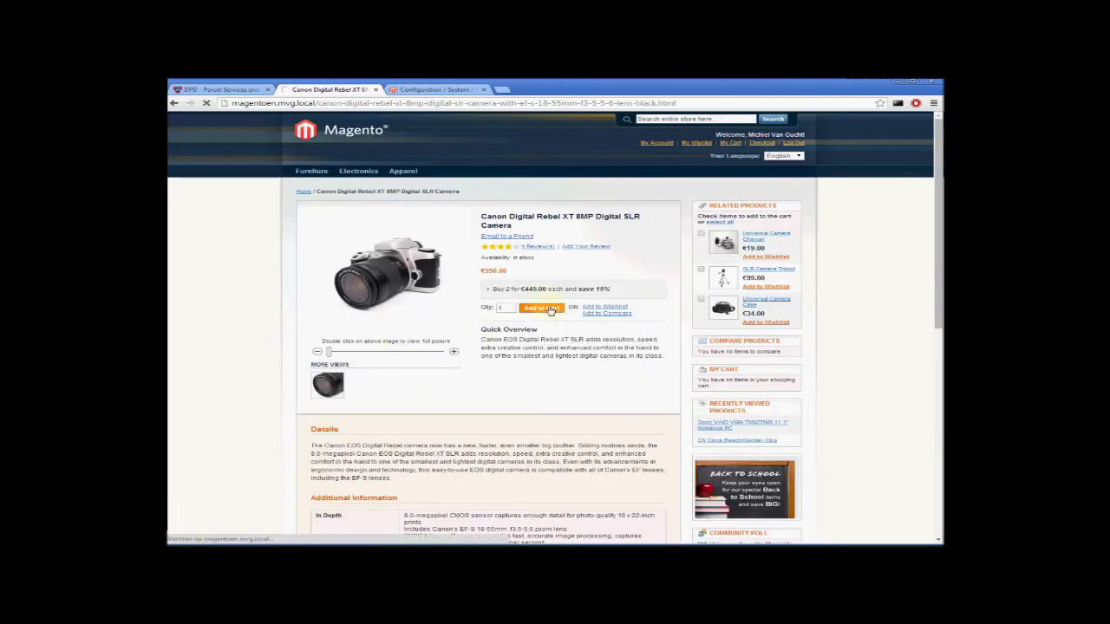
left_click(546, 308)
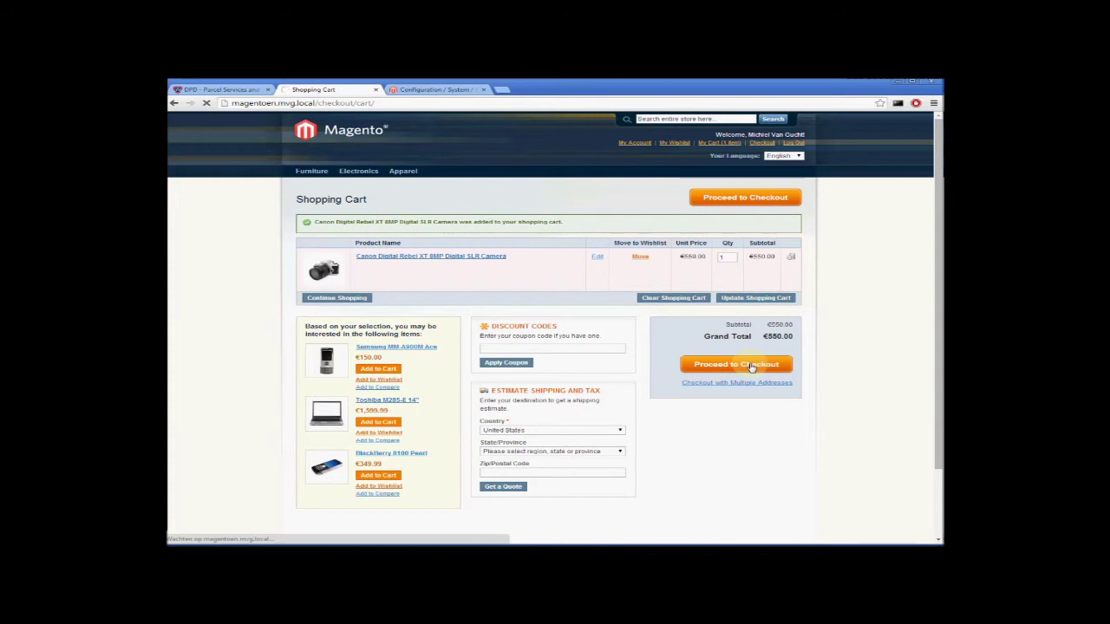
Place the camera order with €4.00 DPD ParcelShop delivery, then search 'apple mac book pro MA464LL'.
left_click(744, 368)
left_click(649, 304)
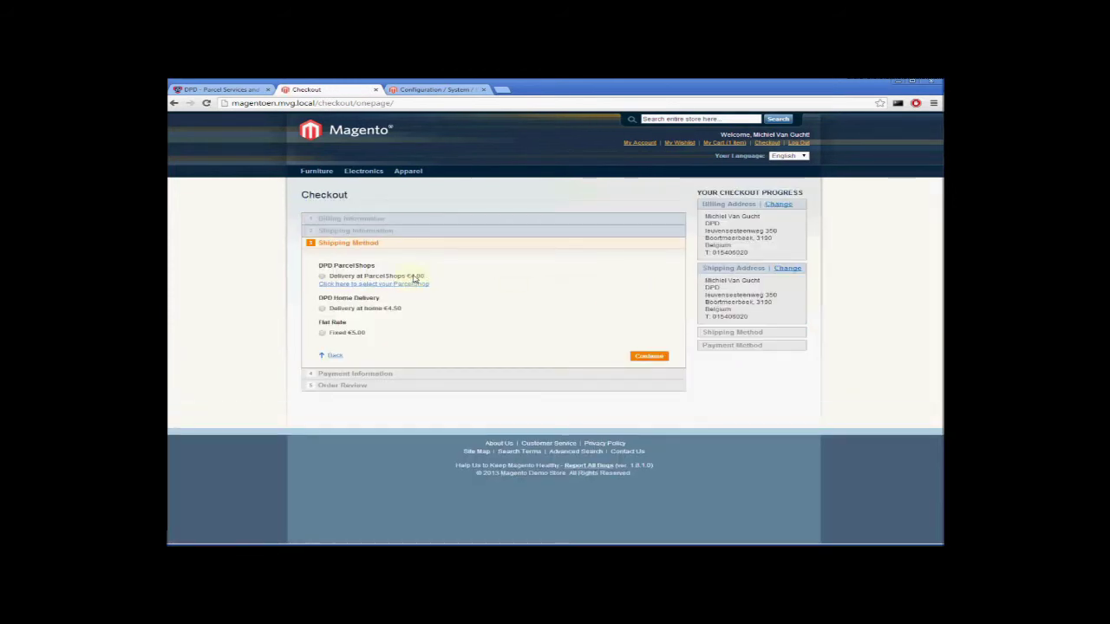
double_click(414, 276)
left_click(322, 276)
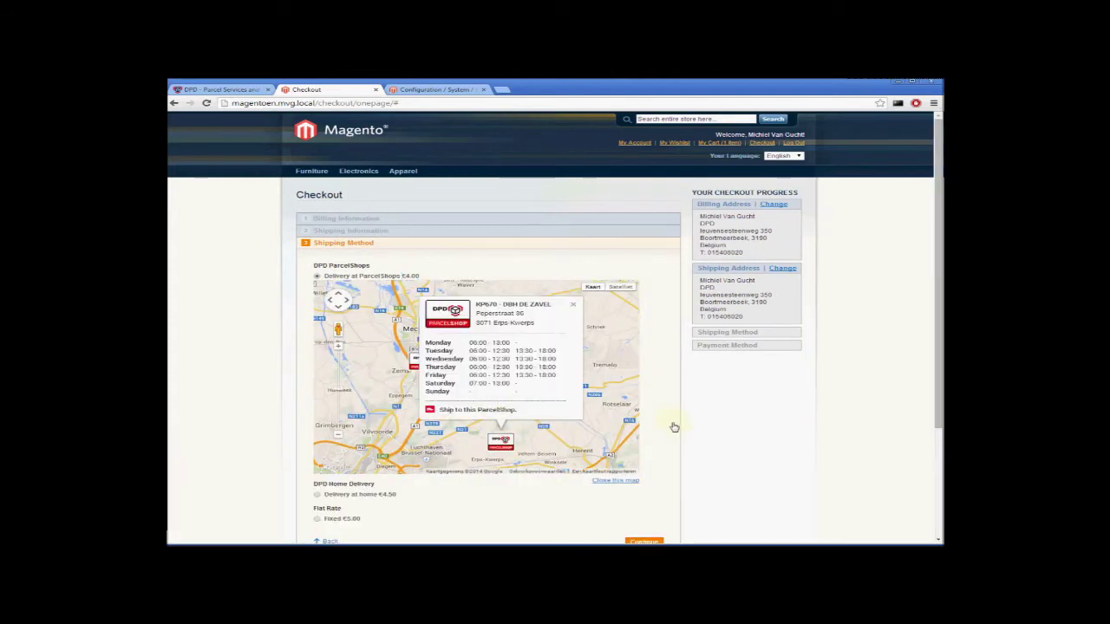
left_click(477, 409)
left_click(645, 399)
left_click(649, 326)
left_click(626, 334)
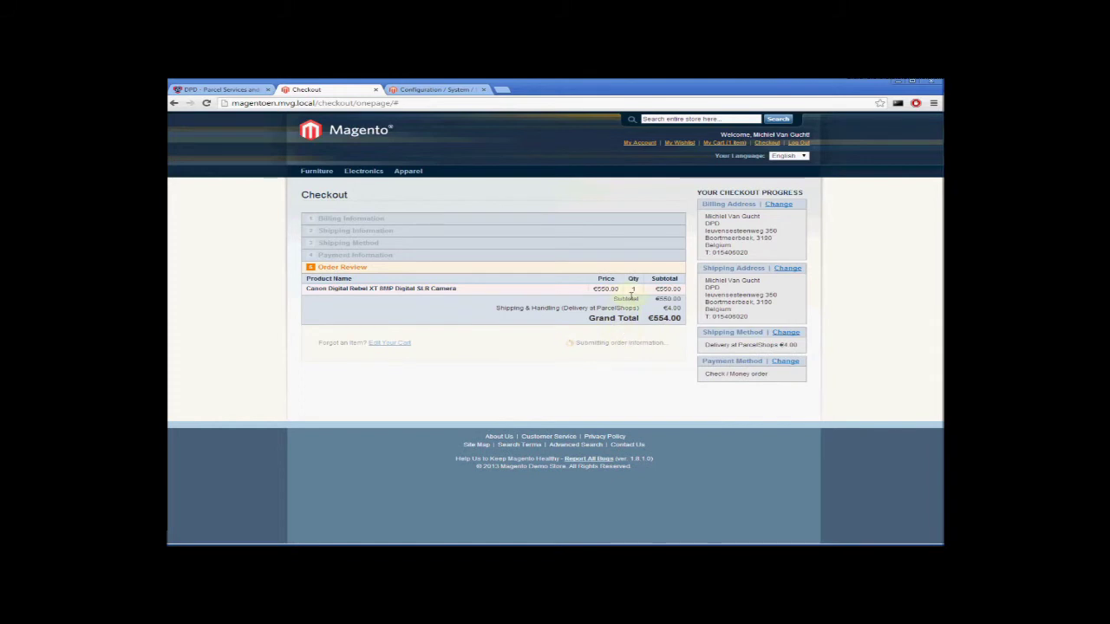
left_click(690, 119)
type("ap")
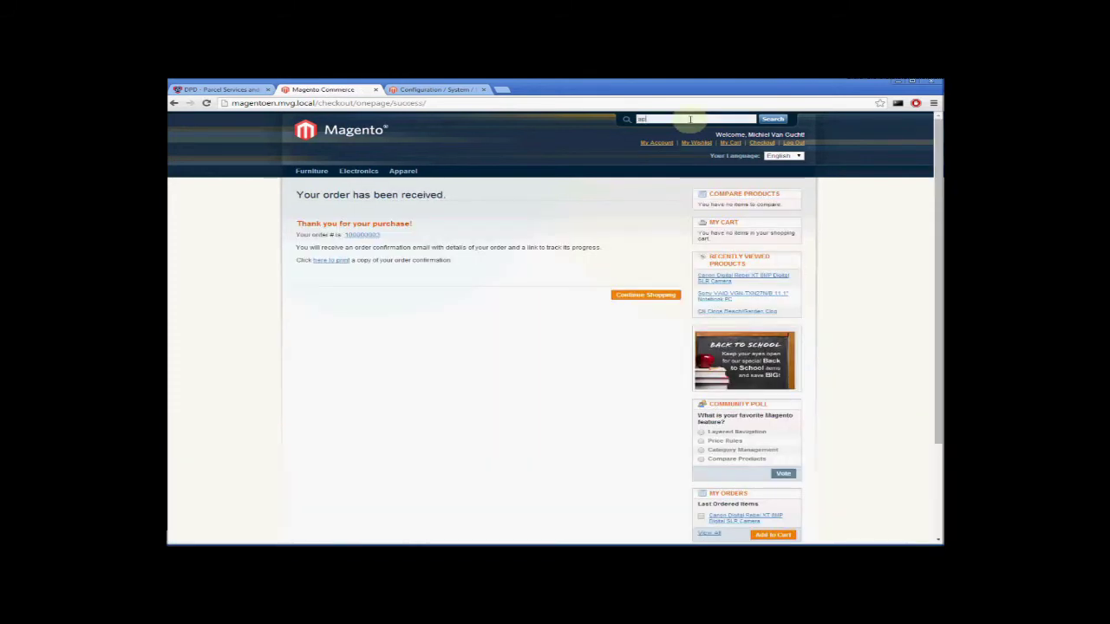
type("ple mac book pro MA464LL")
Open the Apple MacBook Pro from the search results and add it to the cart.
key("Return")
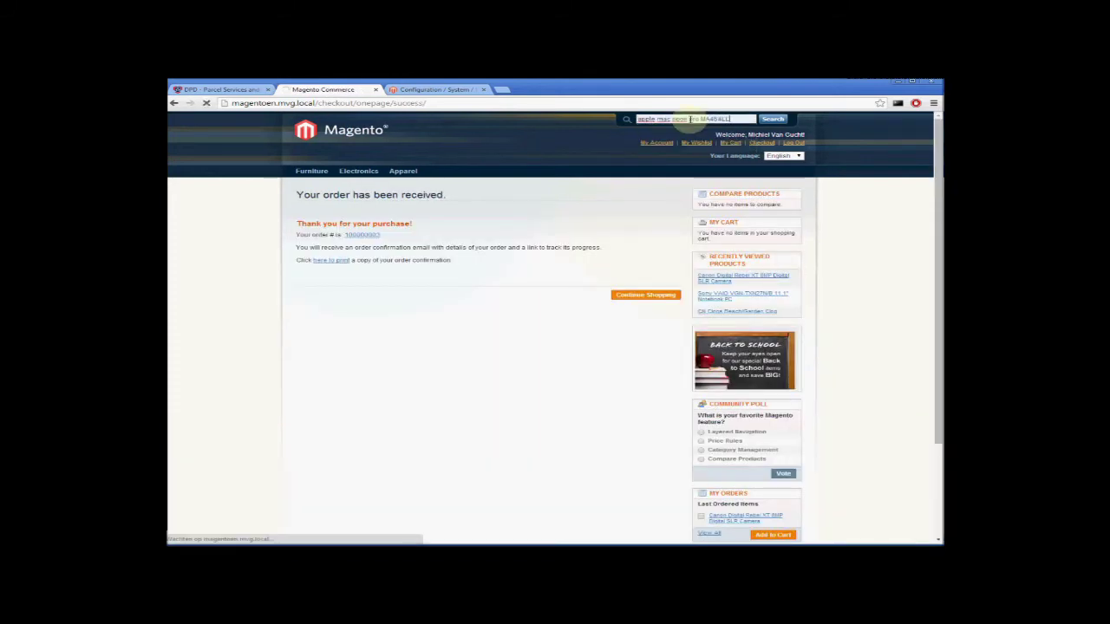
scroll(597, 414, "down", 3)
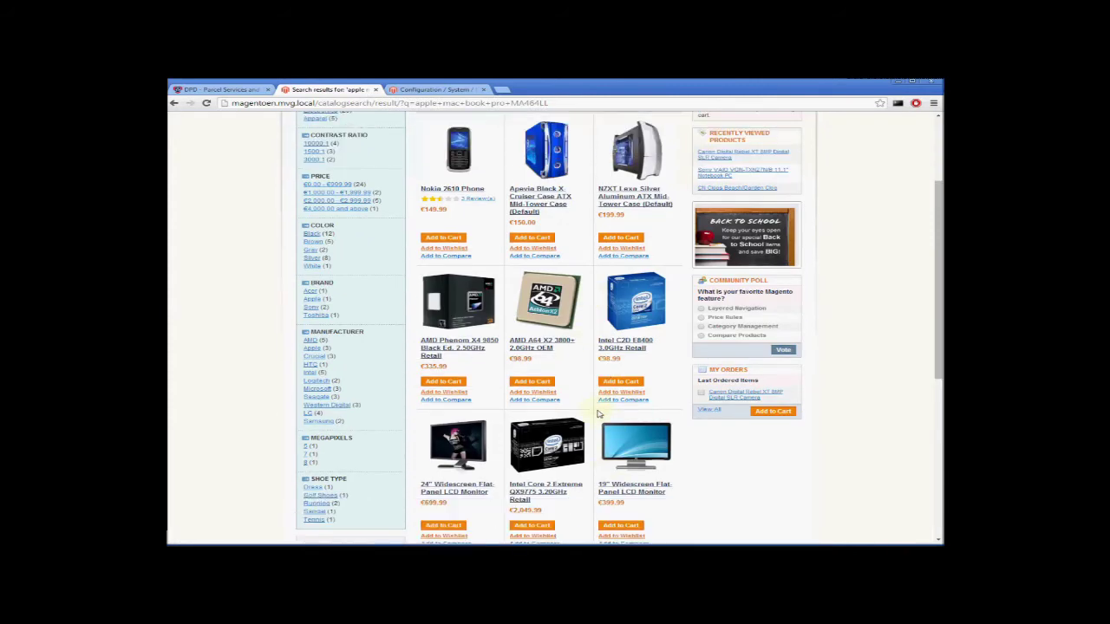
scroll(595, 411, "down", 1)
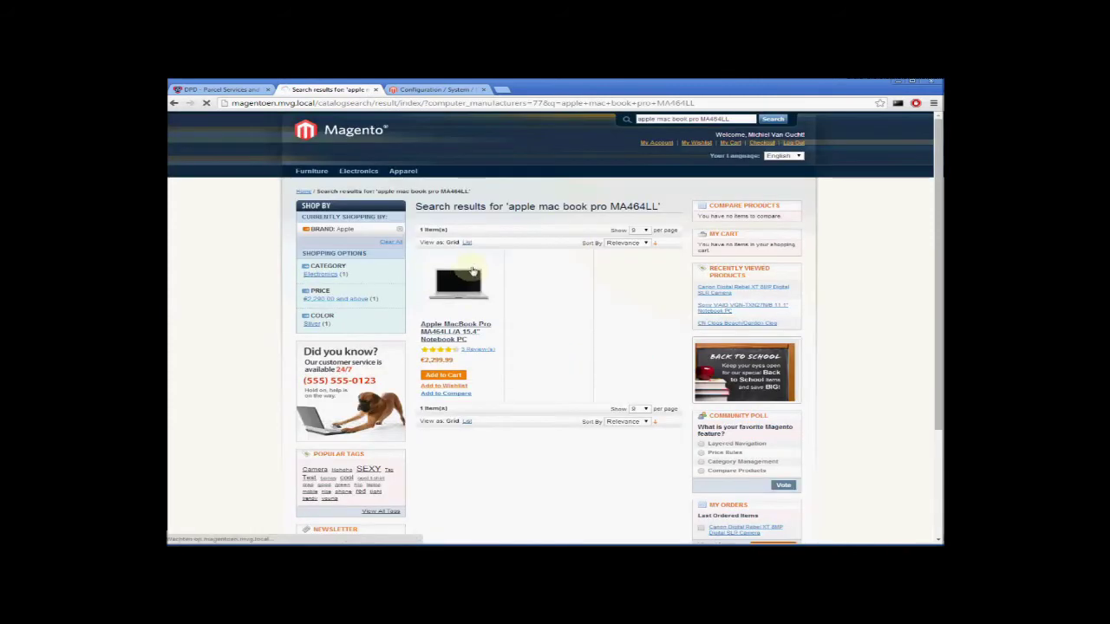
left_click(468, 279)
left_click(639, 398)
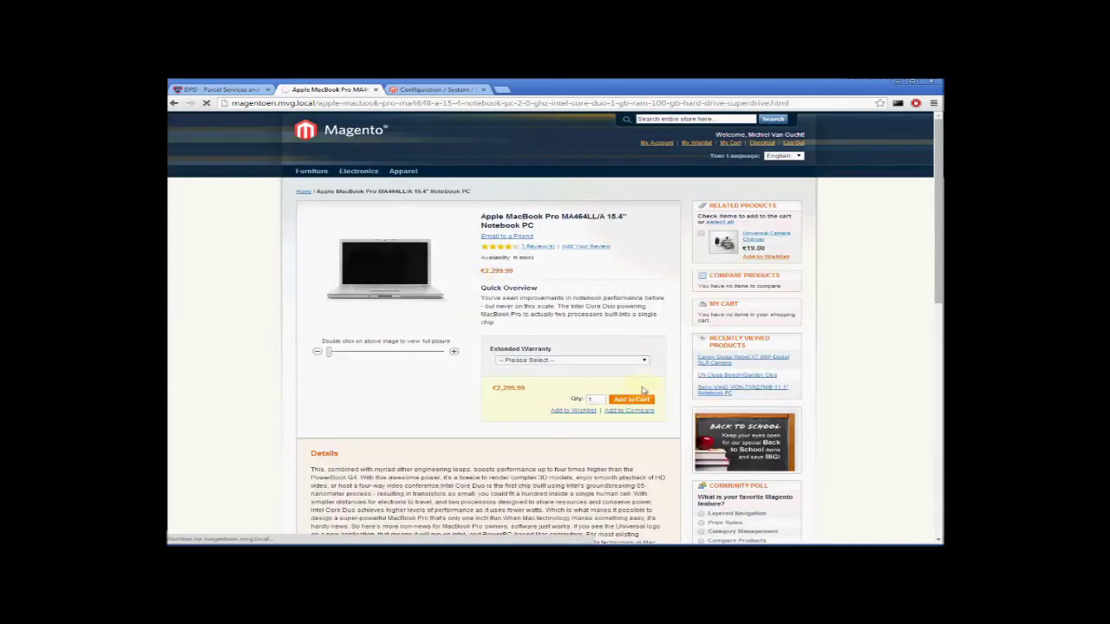
Check out with €5.00 DPD ParcelShop delivery, pay by Check / Money order, and place the order.
left_click(711, 365)
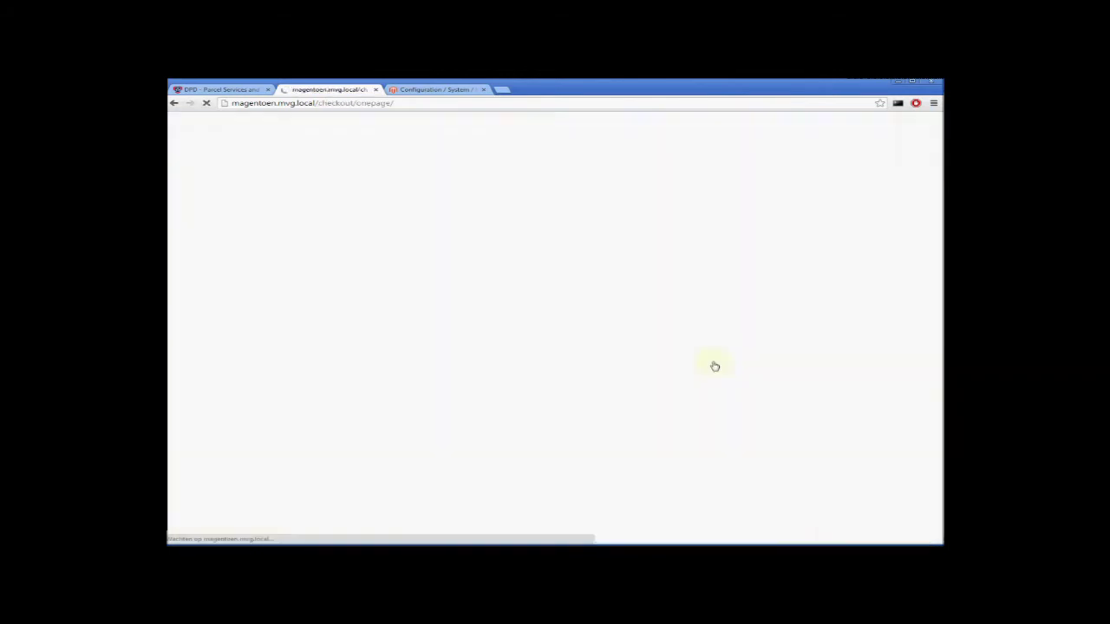
left_click(654, 307)
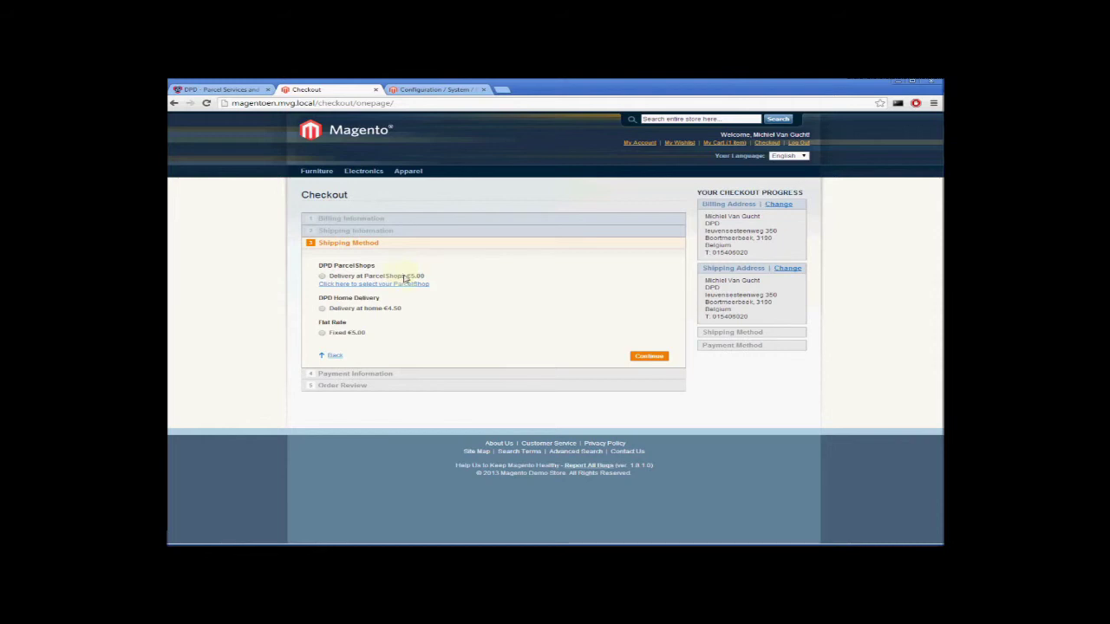
left_click_drag(405, 277, 431, 277)
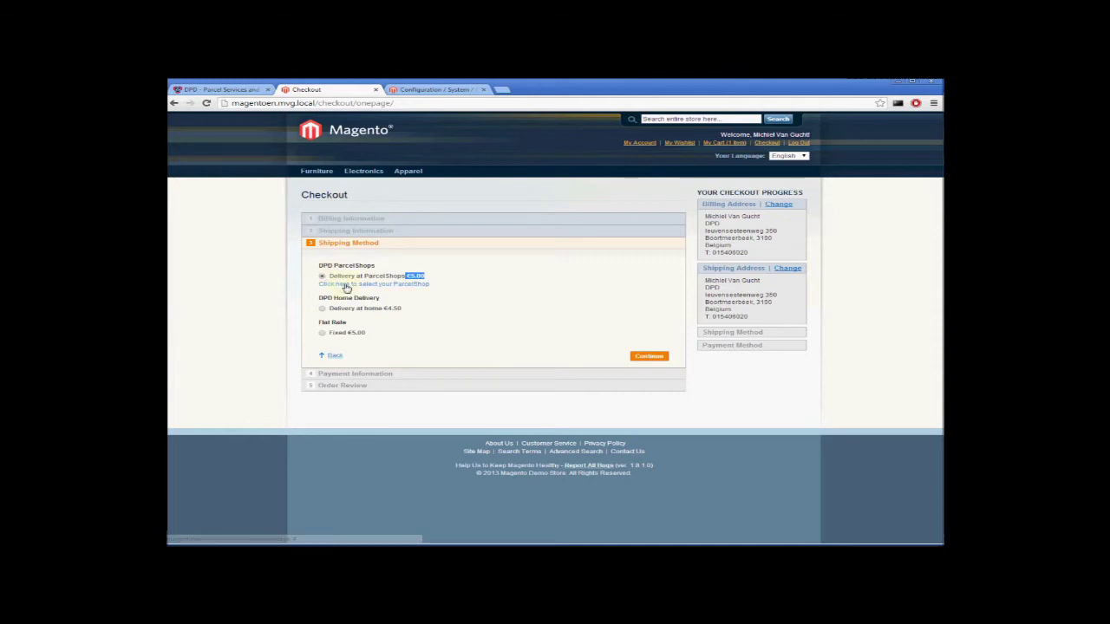
left_click(321, 277)
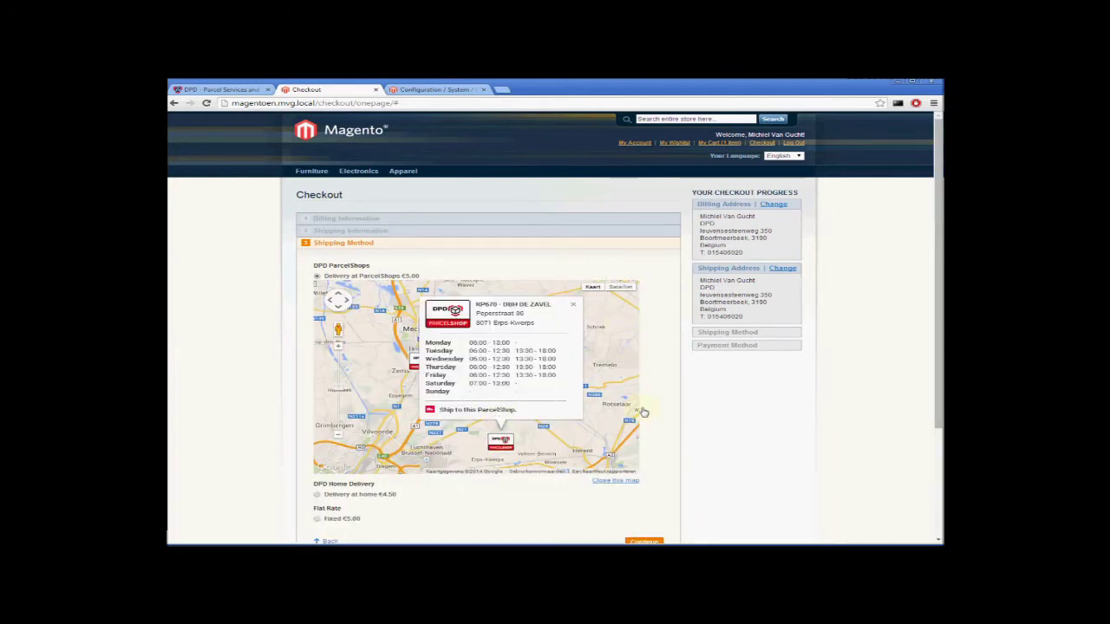
left_click(643, 403)
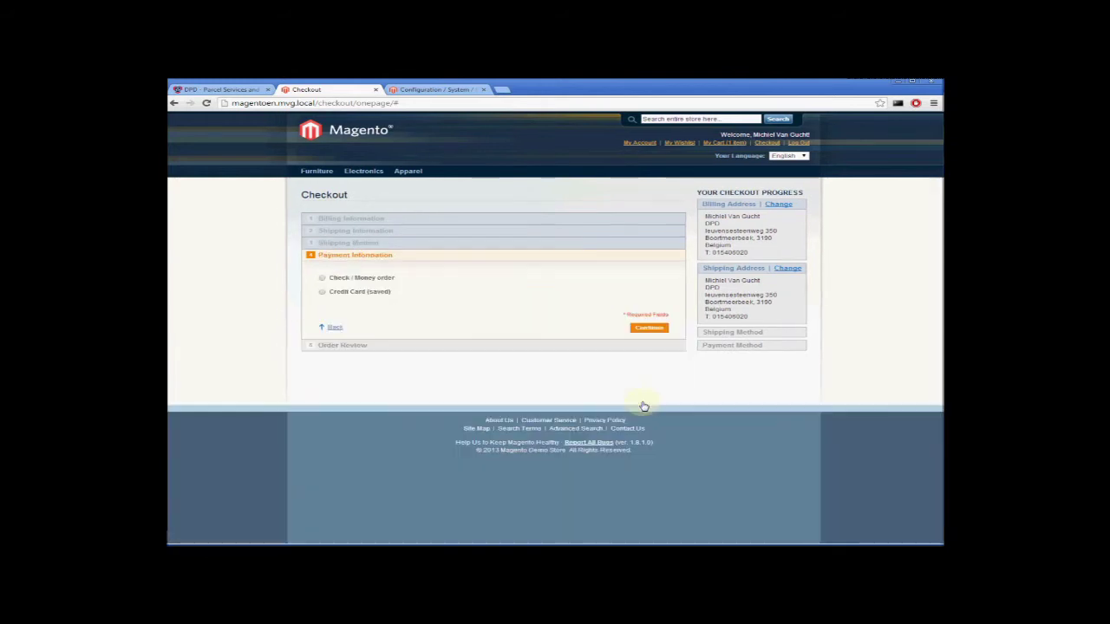
left_click(648, 322)
key("Return")
left_click(654, 328)
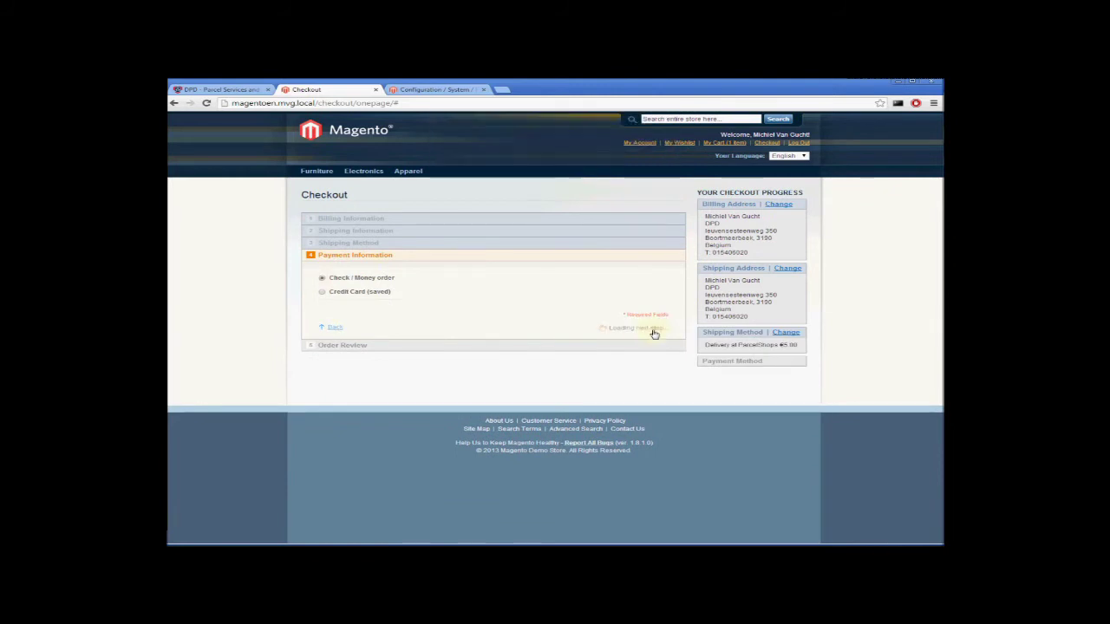
left_click(636, 345)
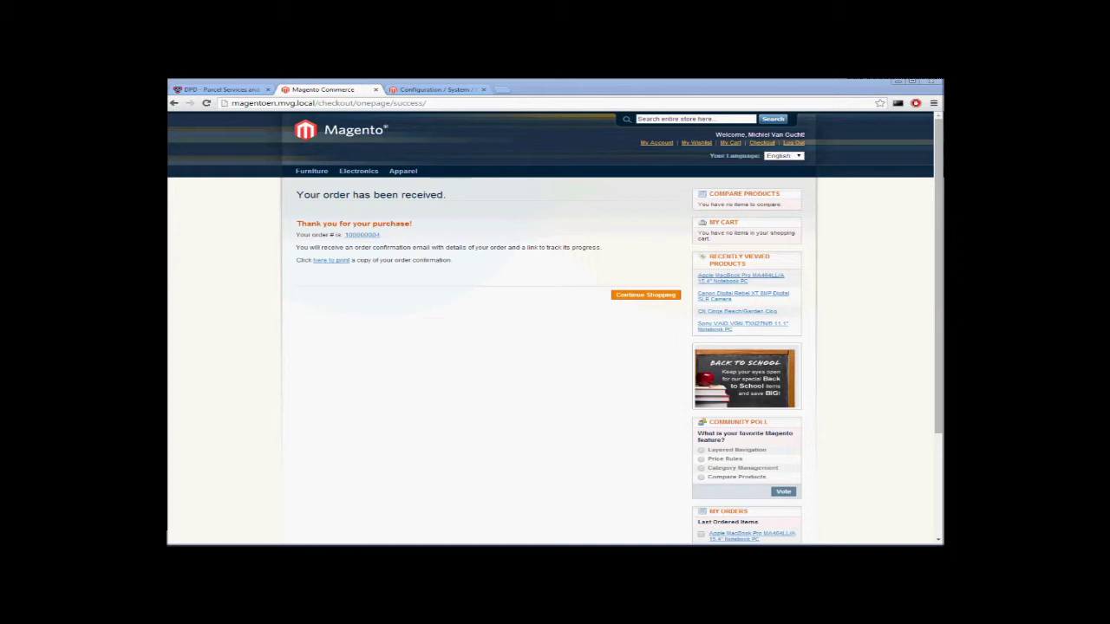
Return to the admin's Sales > Shipping Methods configuration at Default Config scope to edit DPD Home Delivery.
left_click(433, 90)
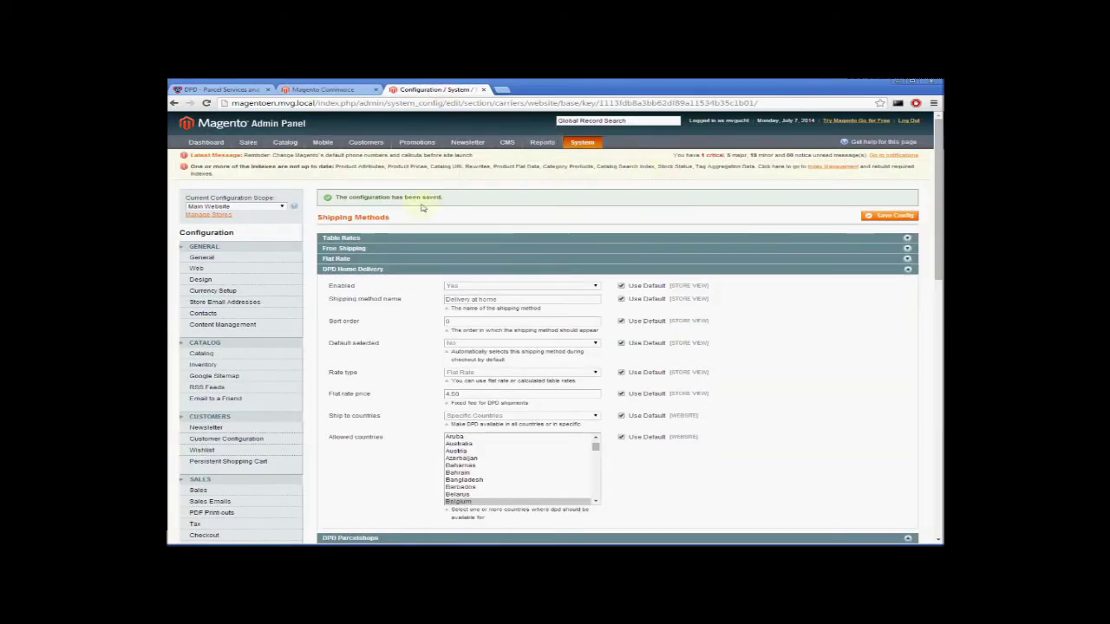
mouse_move(582, 143)
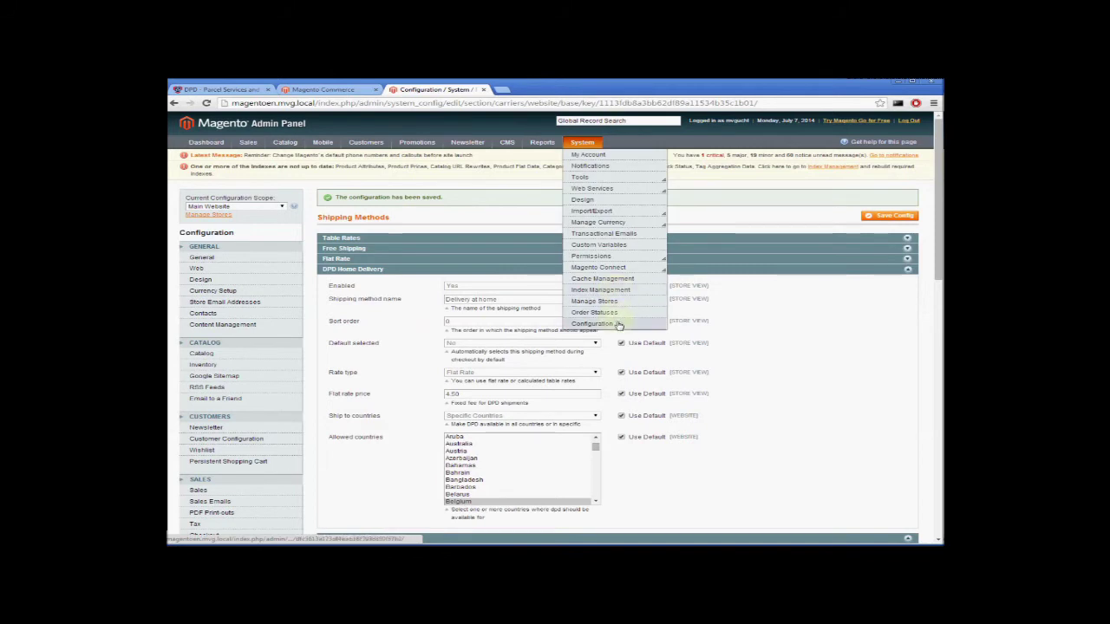
left_click(618, 326)
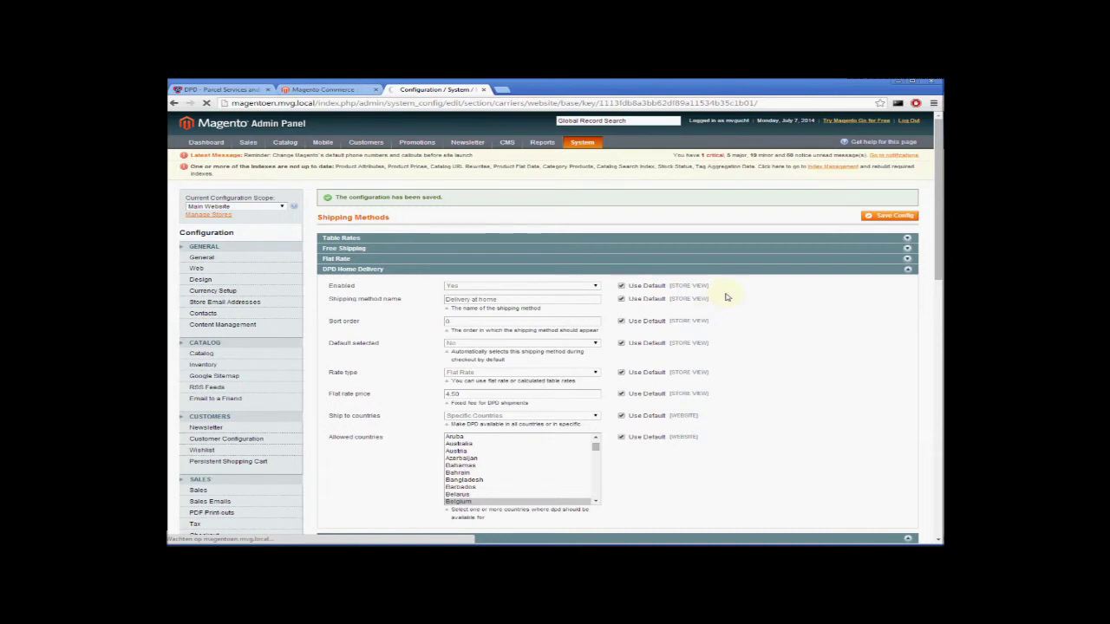
scroll(389, 310, "down", 5)
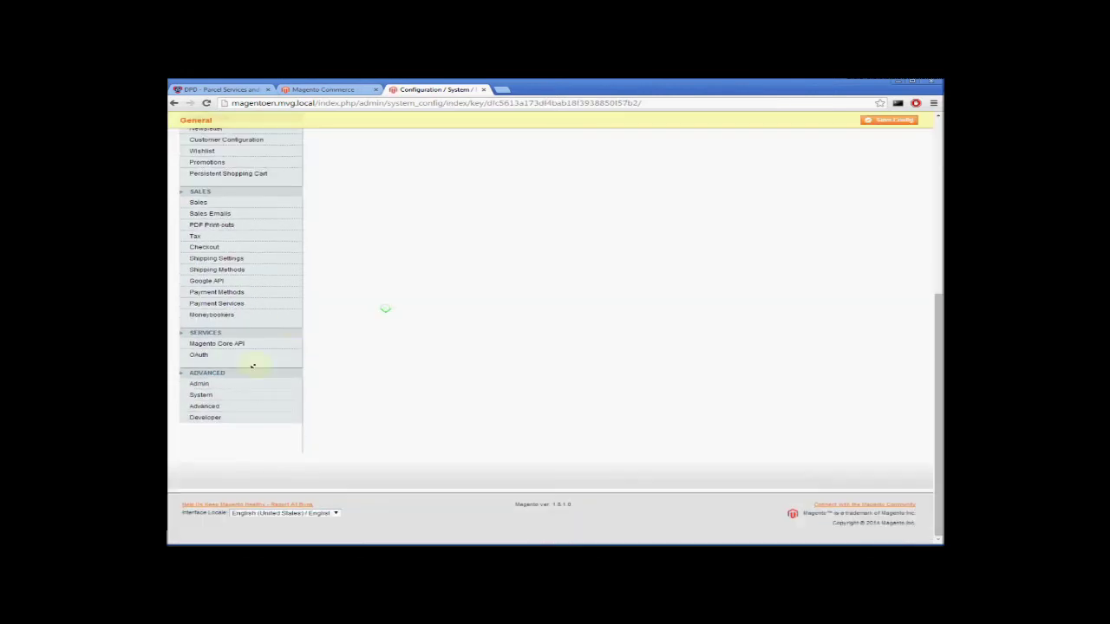
left_click(242, 304)
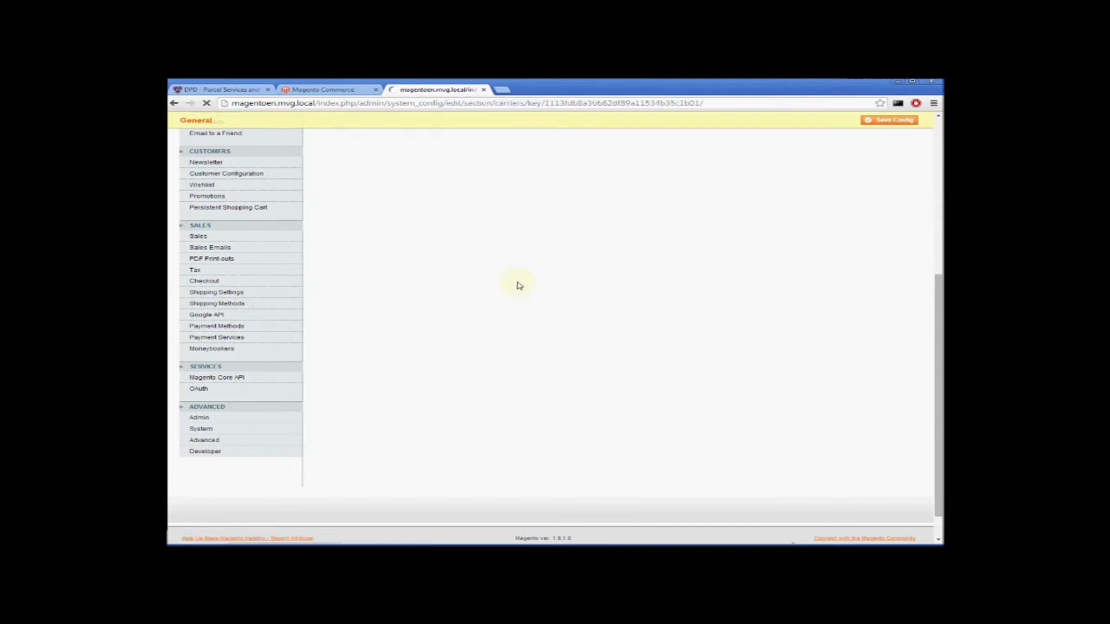
left_click(485, 352)
Set DPD Home Delivery to Table Rates with the Price vs. Destination condition and save.
left_click(464, 359)
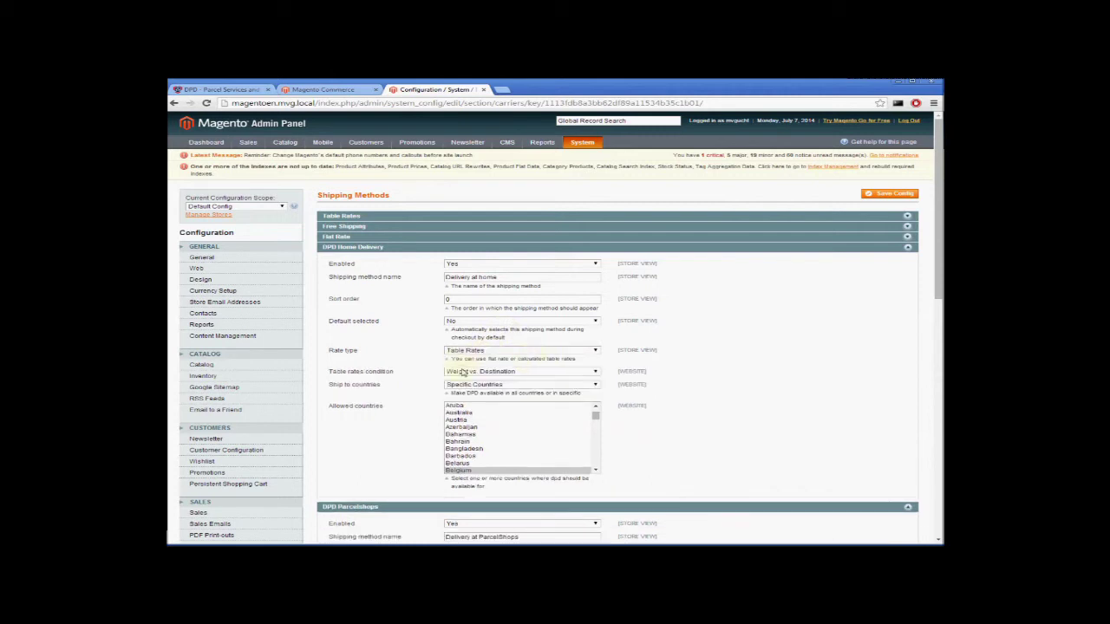
left_click(466, 371)
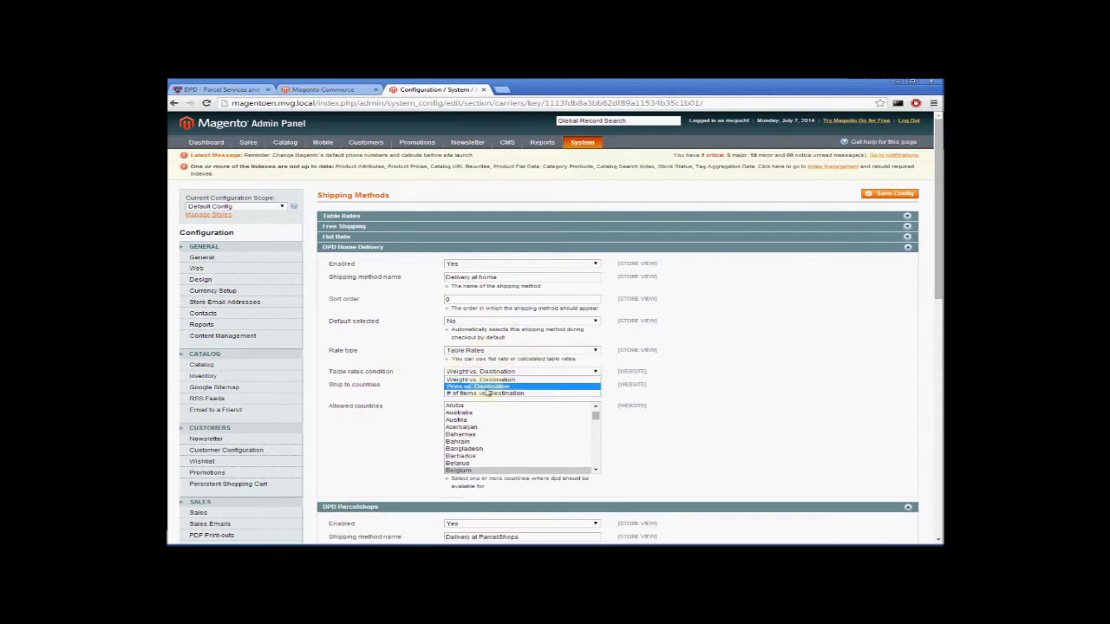
left_click(471, 387)
left_click(897, 193)
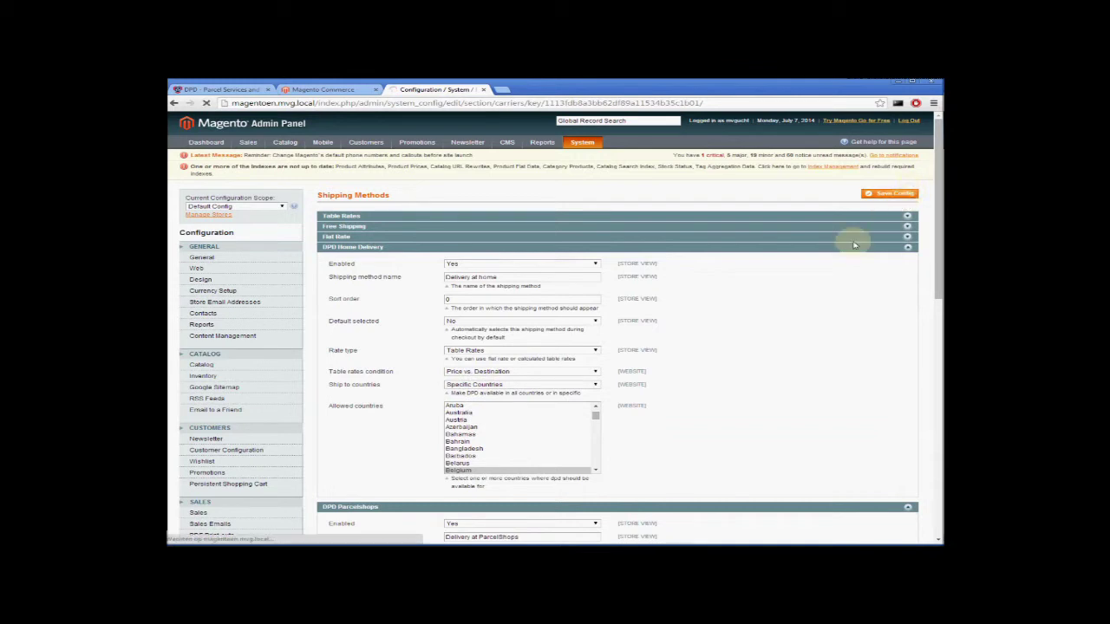
Switch to the Main Website scope and export the table rates CSV.
left_click(243, 207)
left_click(239, 221)
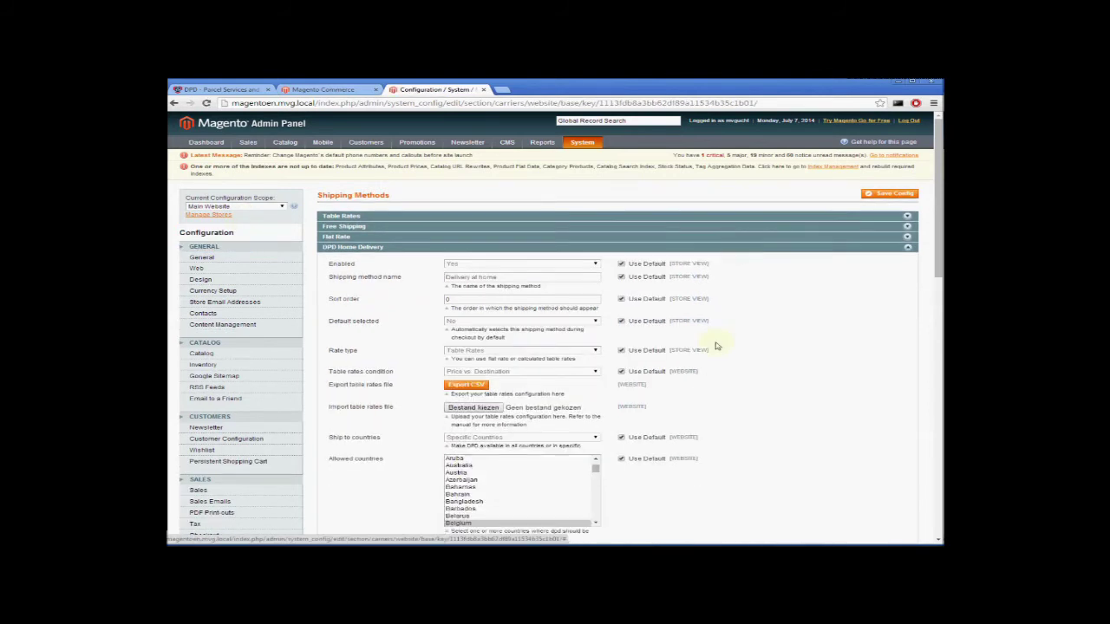
left_click(460, 387)
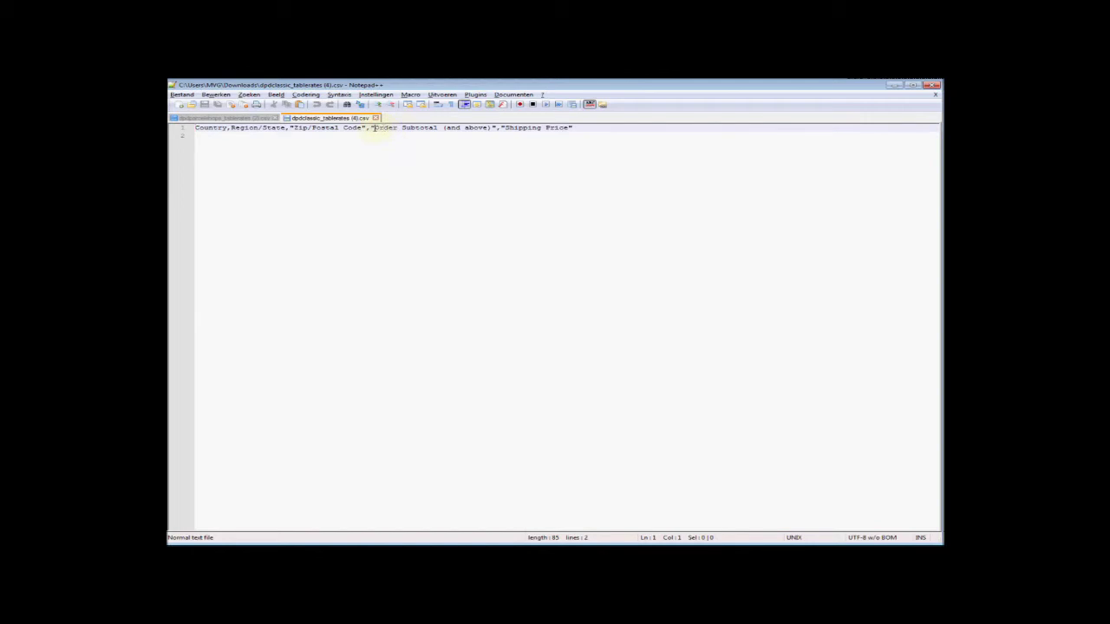
Add rate rows BEL,*,*,0,5 and BEL,*,*,20,0 under the CSV header and save the file.
left_click_drag(371, 127, 496, 128)
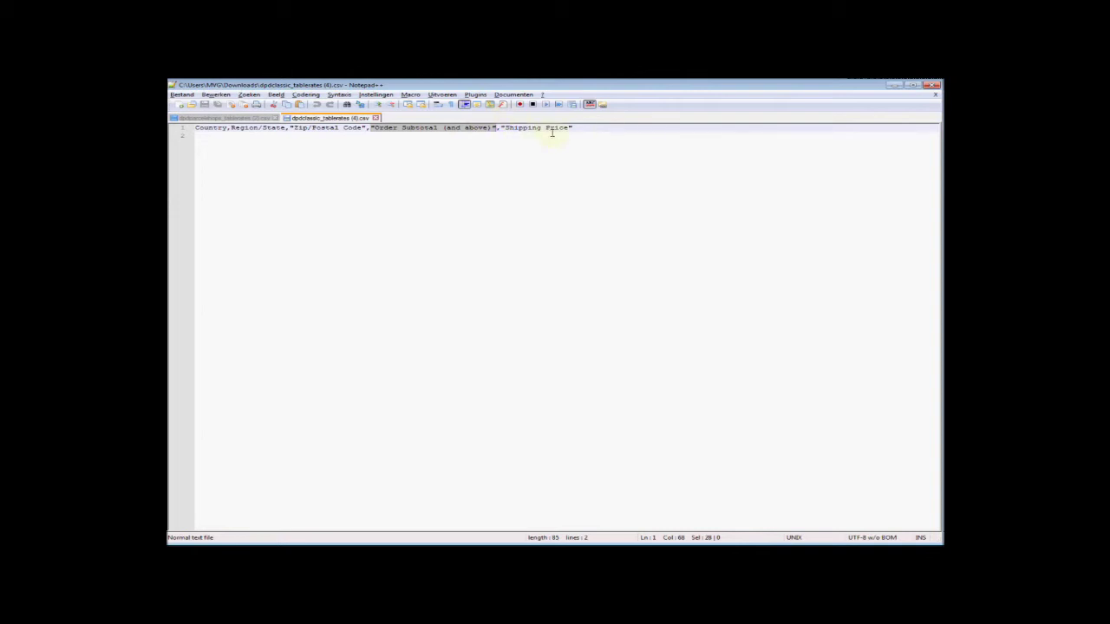
left_click(613, 128)
key("Return")
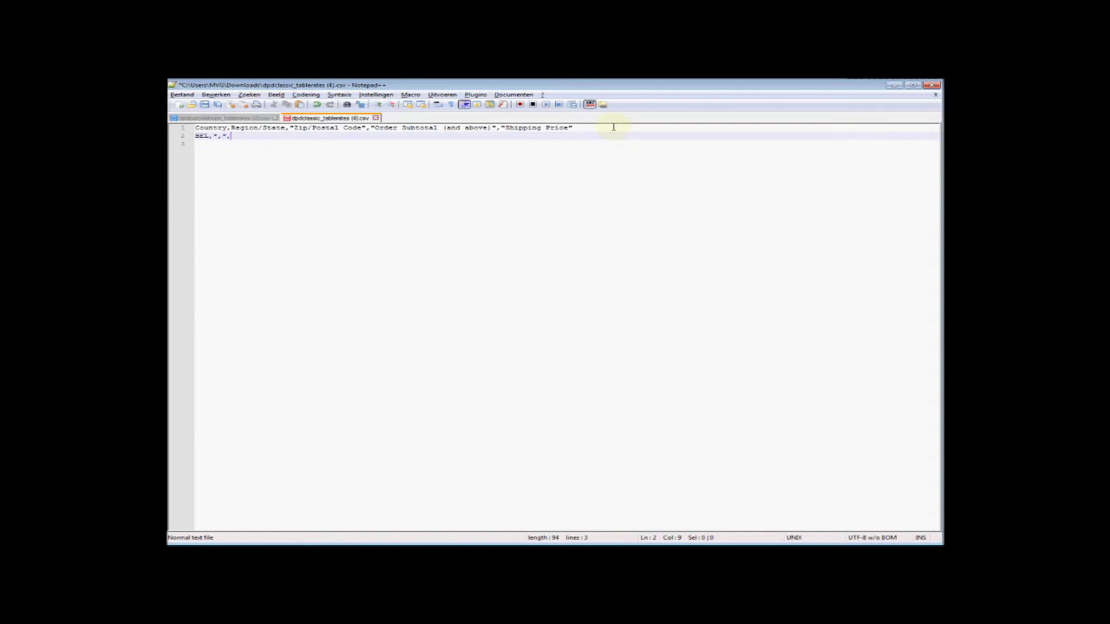
type("0,5")
key("Return")
type("Bel")
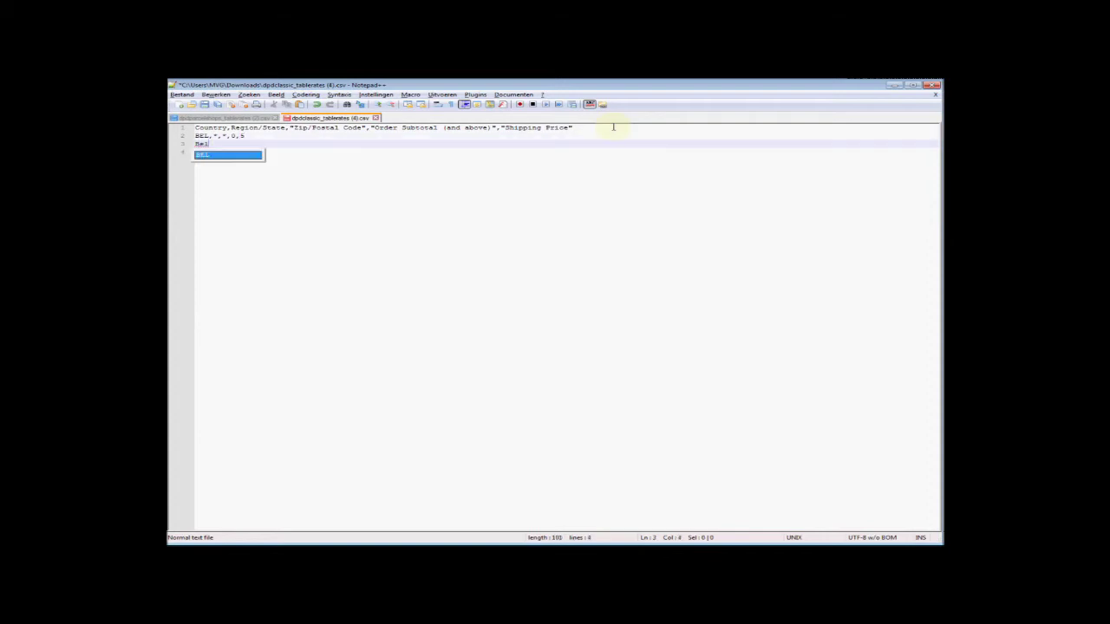
key("Return")
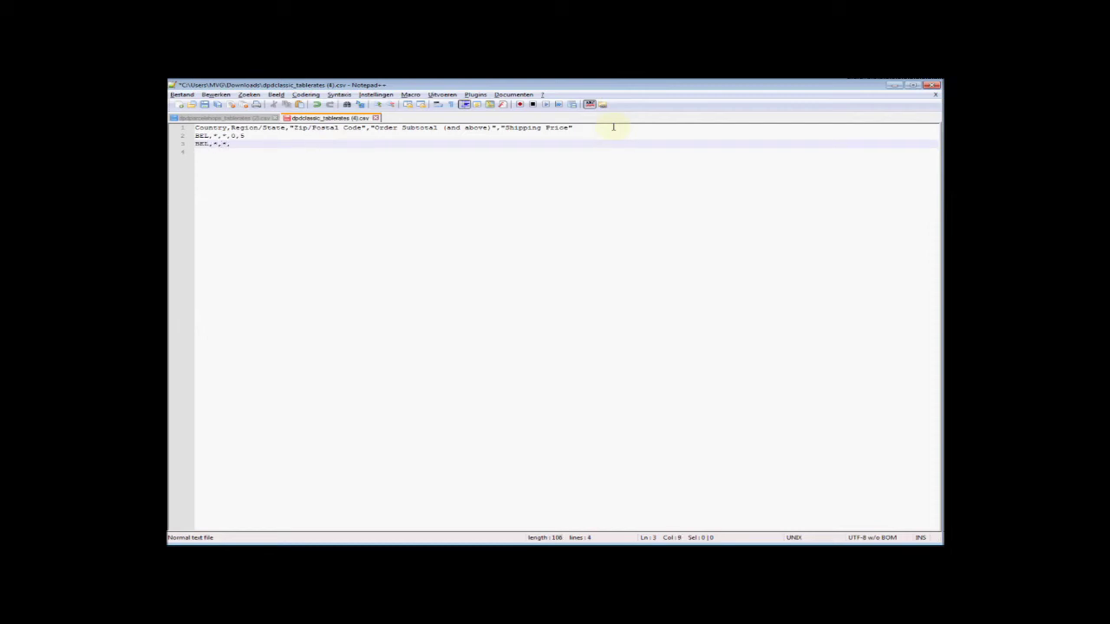
type(",*,*,20,0")
key("ctrl+s")
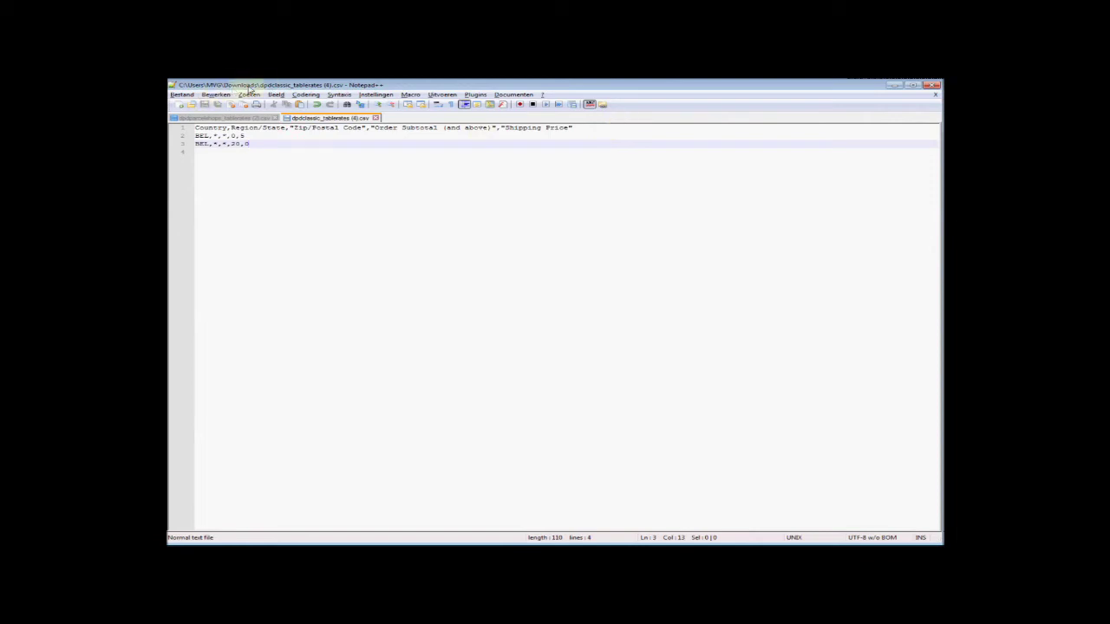
key("alt+Tab")
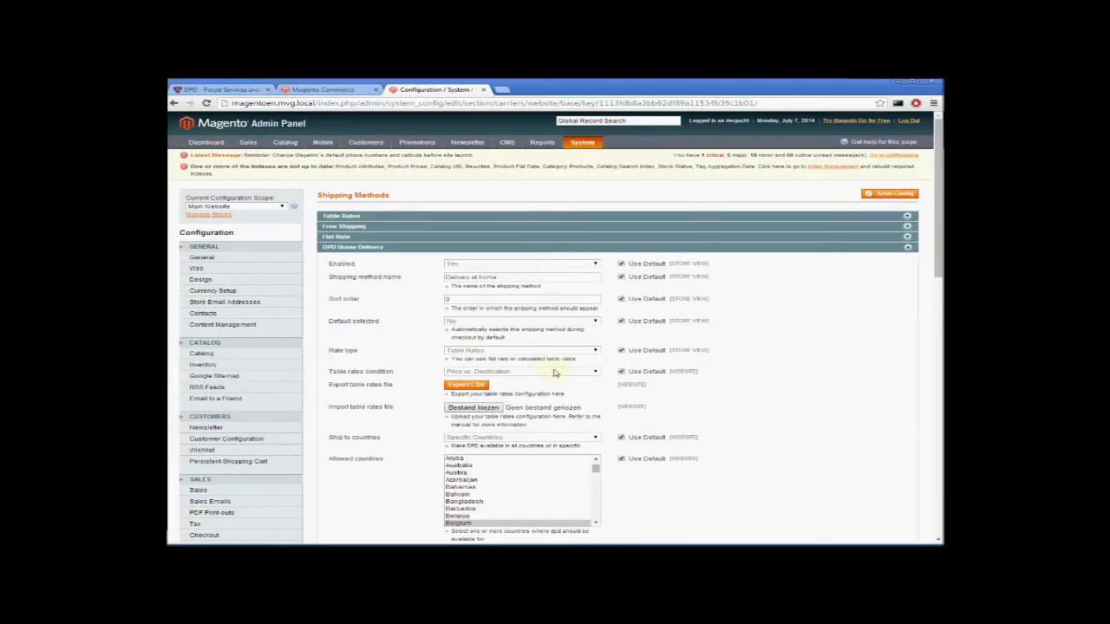
Import the edited table rates CSV from Downloads for DPD Home Delivery and save the configuration.
left_click(473, 407)
left_click(211, 147)
left_click(337, 252)
scroll(336, 252, "down", 5)
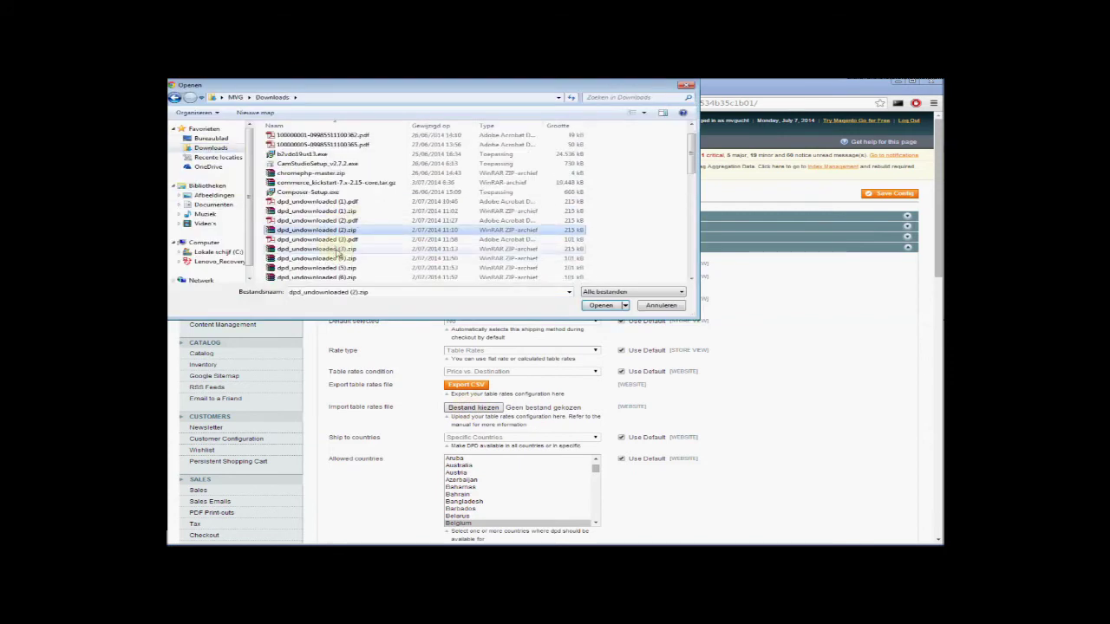
double_click(351, 227)
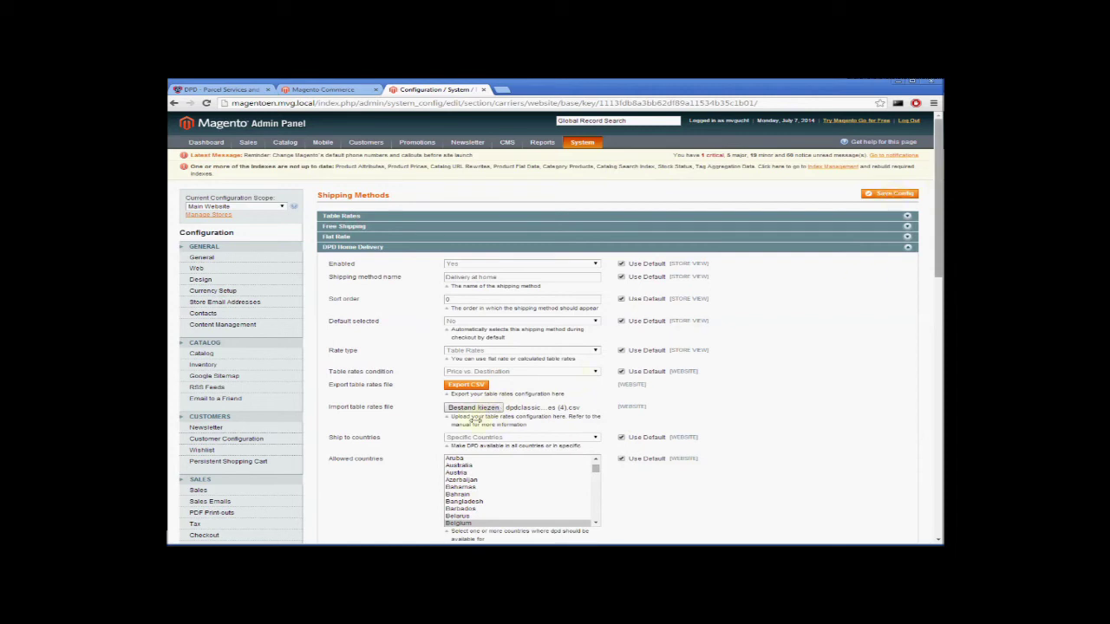
left_click(889, 192)
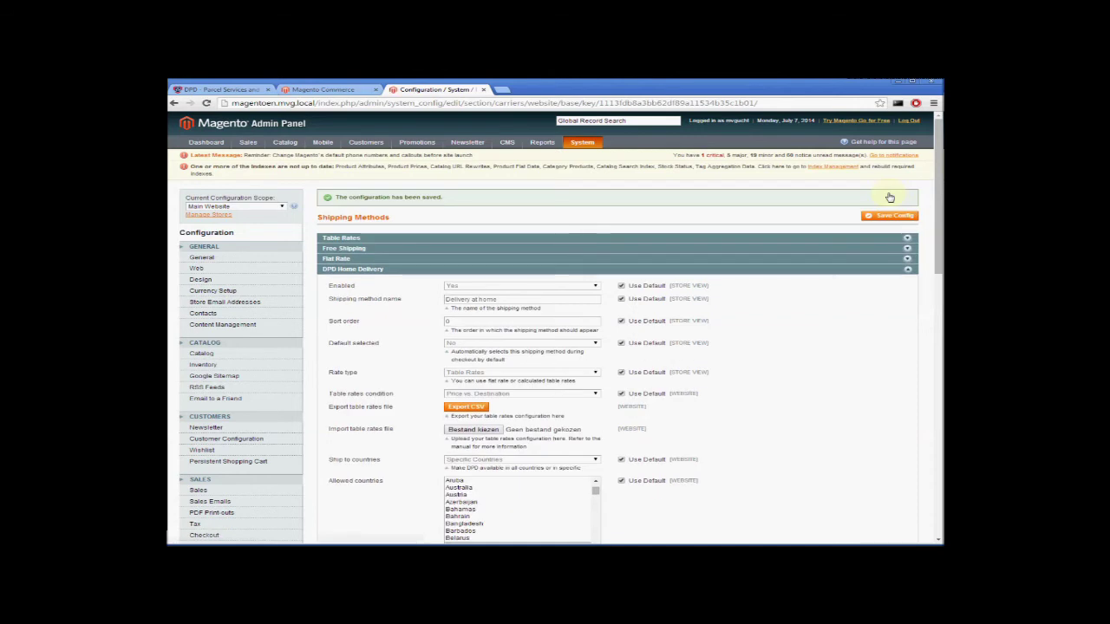
left_click(288, 89)
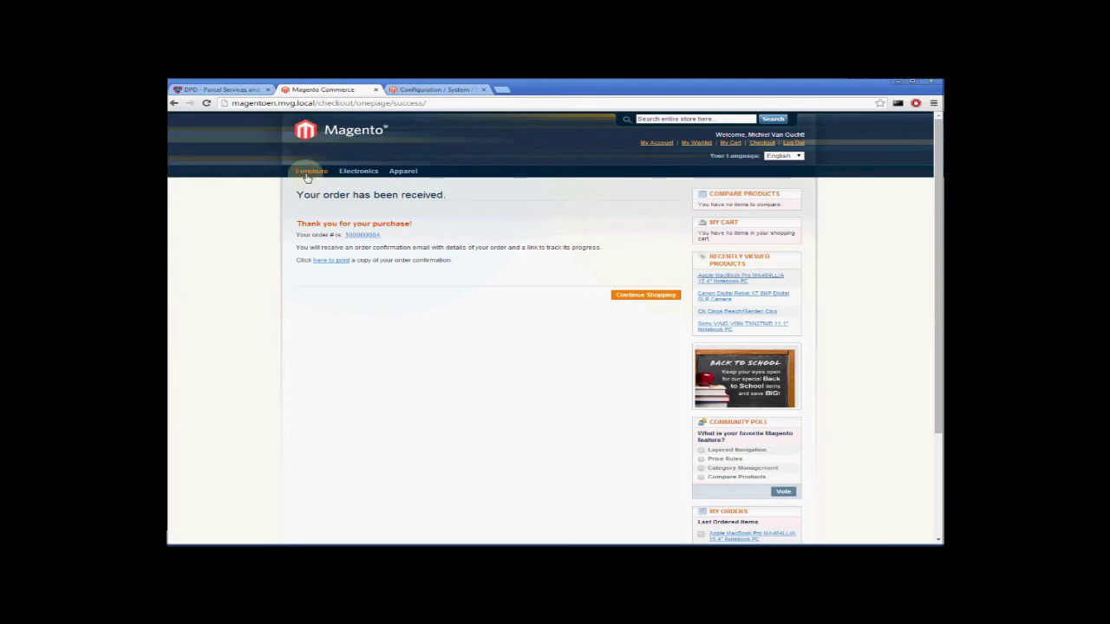
Add the Small Coalesce T-shirt (€15.00) to the cart and check the €5.00 home delivery price.
mouse_move(392, 176)
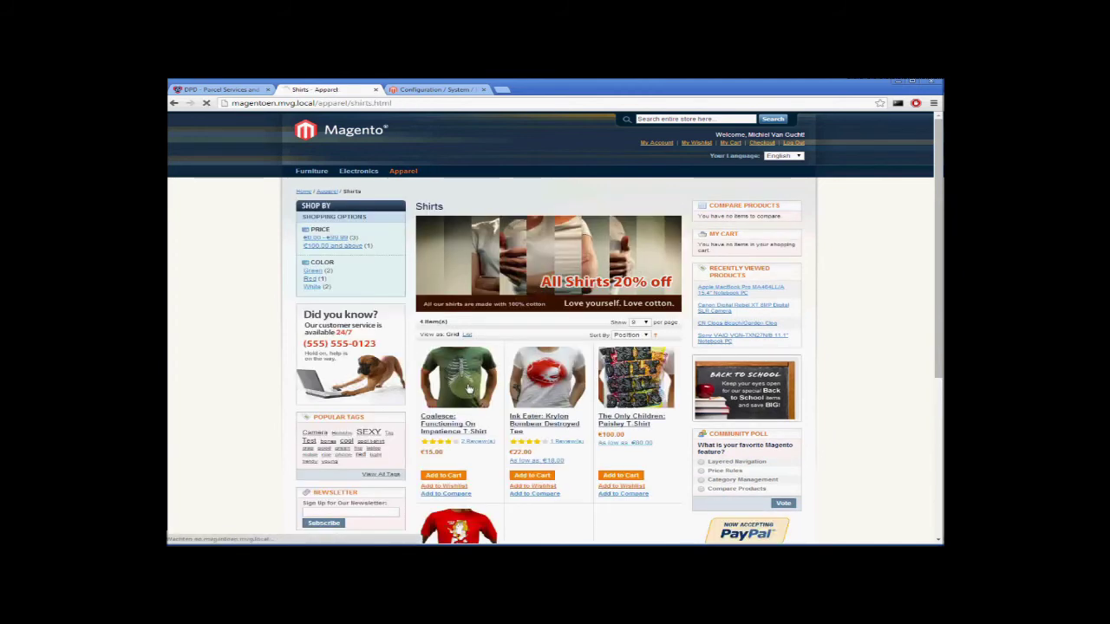
left_click(473, 398)
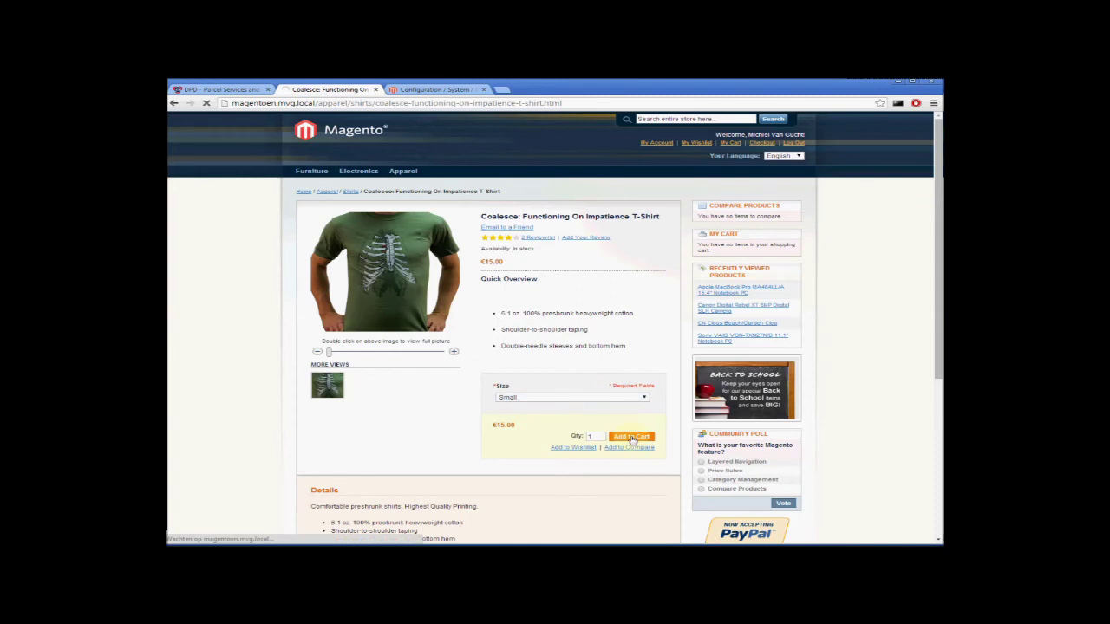
left_click(720, 364)
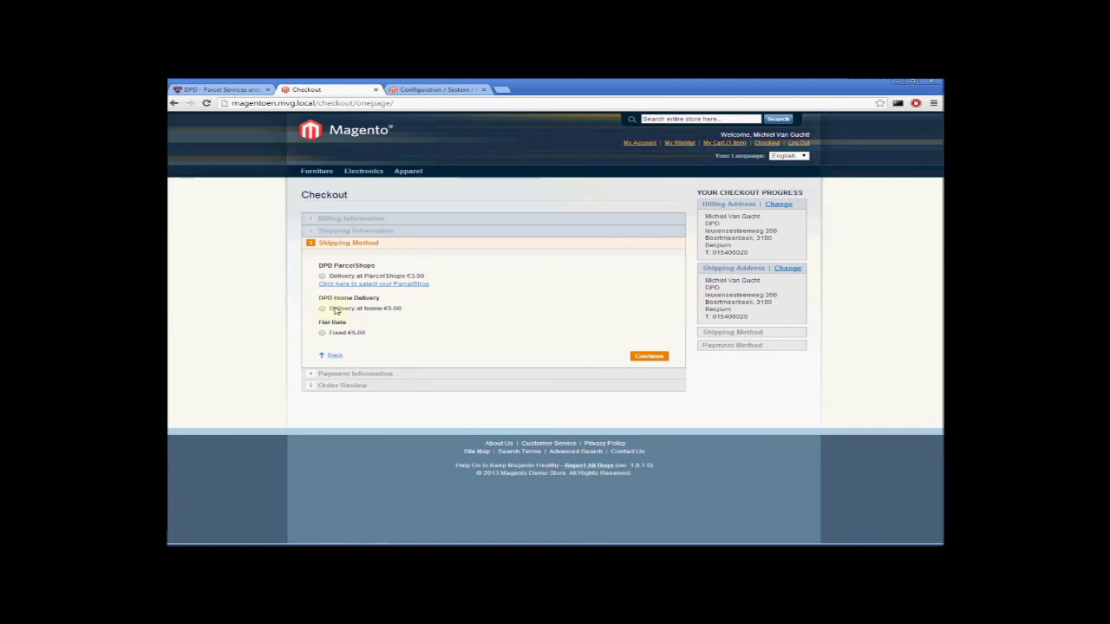
left_click_drag(335, 309, 404, 308)
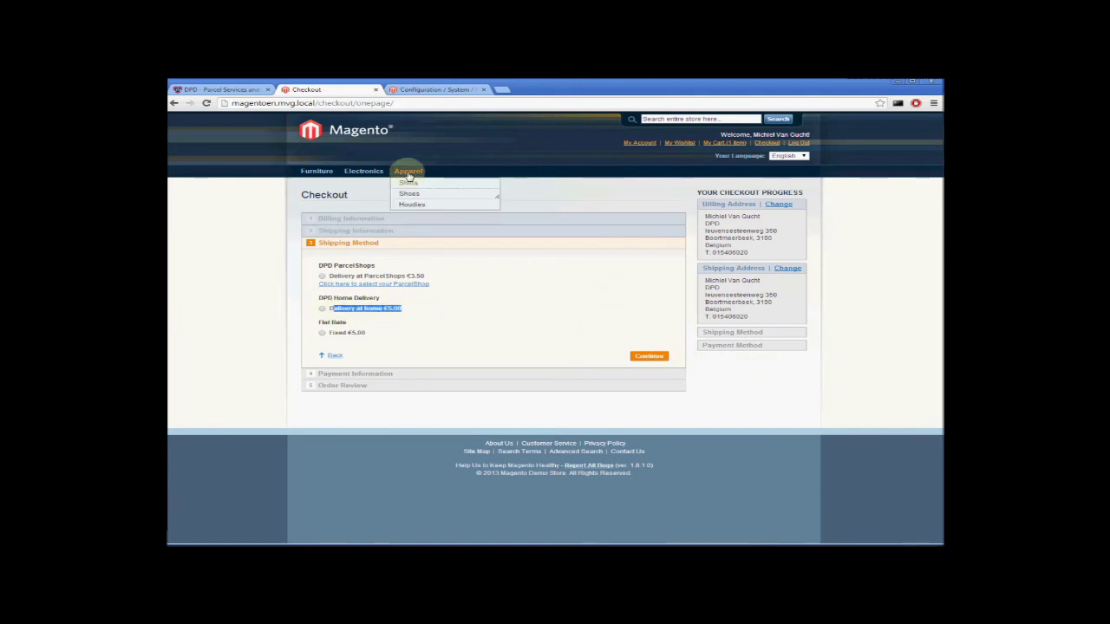
Add a Medium Ink Eater tee (€22.00), check out, and confirm home delivery is €0.00 at €37.00.
left_click(409, 184)
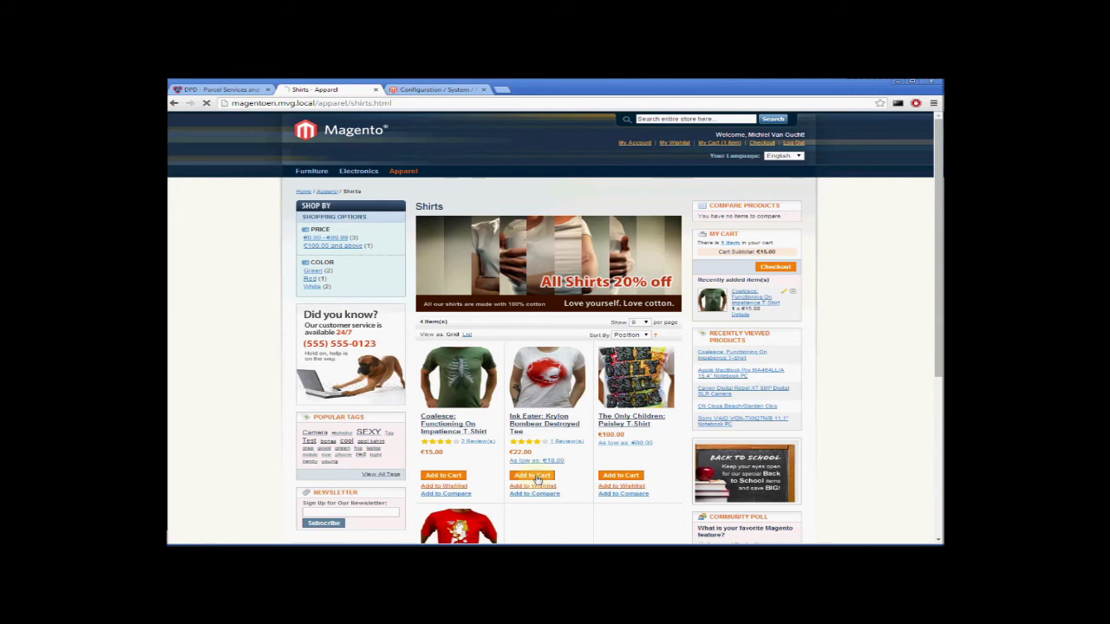
left_click(537, 477)
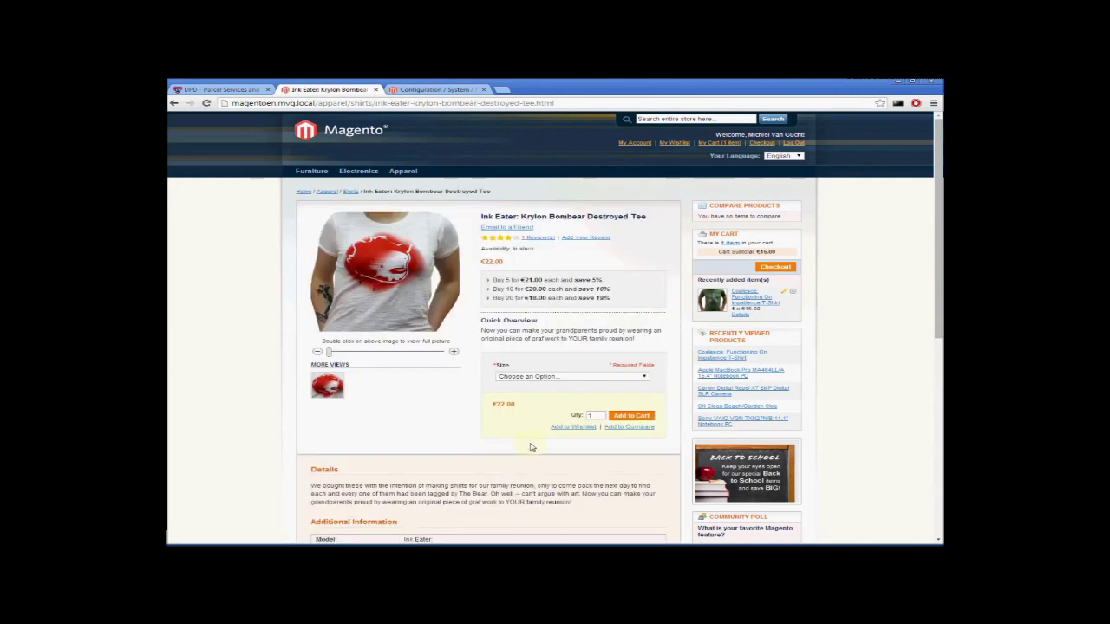
left_click(581, 375)
left_click(555, 388)
left_click(633, 417)
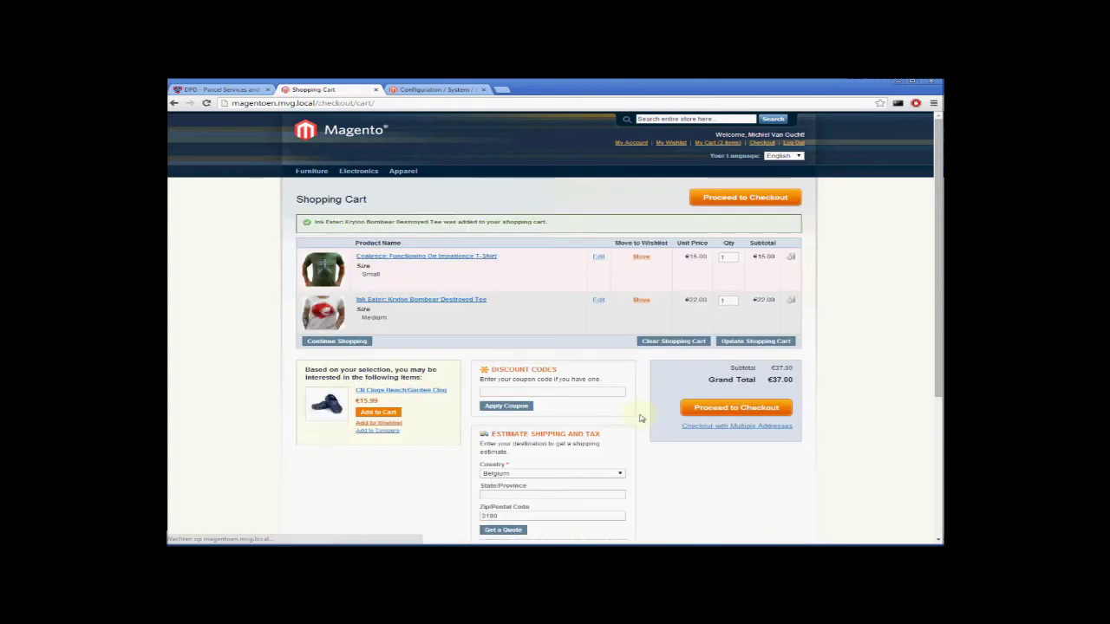
left_click(757, 408)
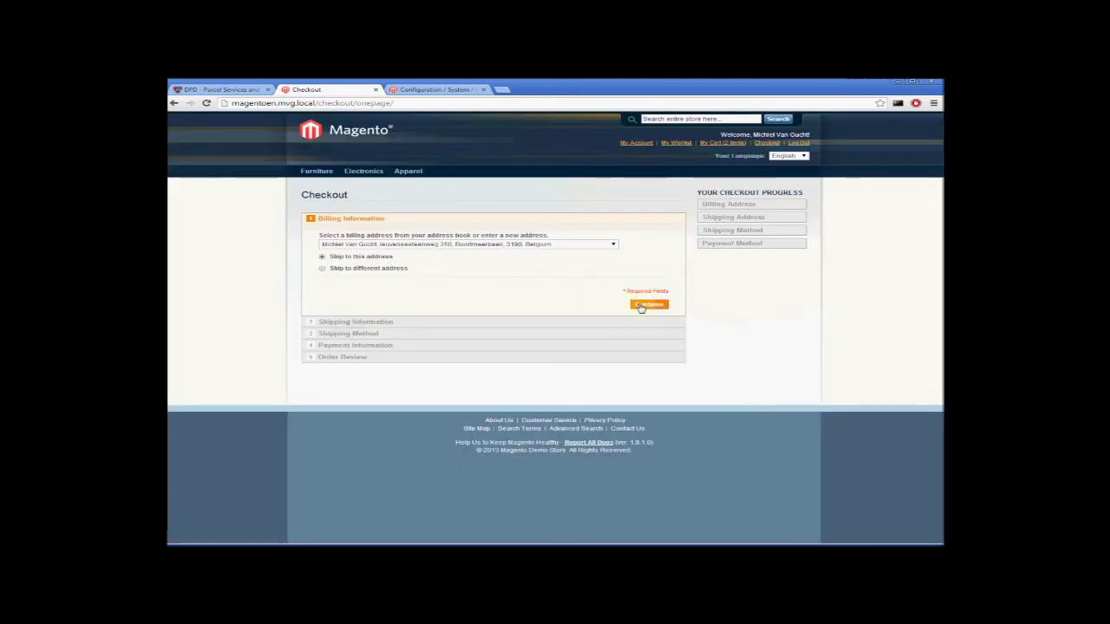
left_click(642, 306)
left_click_drag(337, 309, 452, 314)
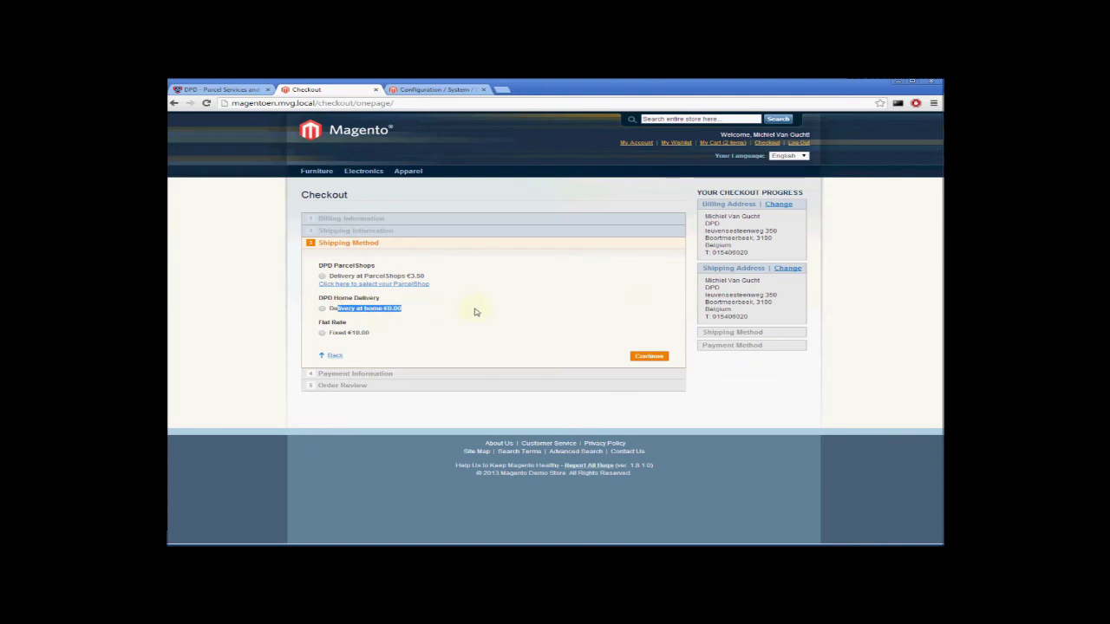